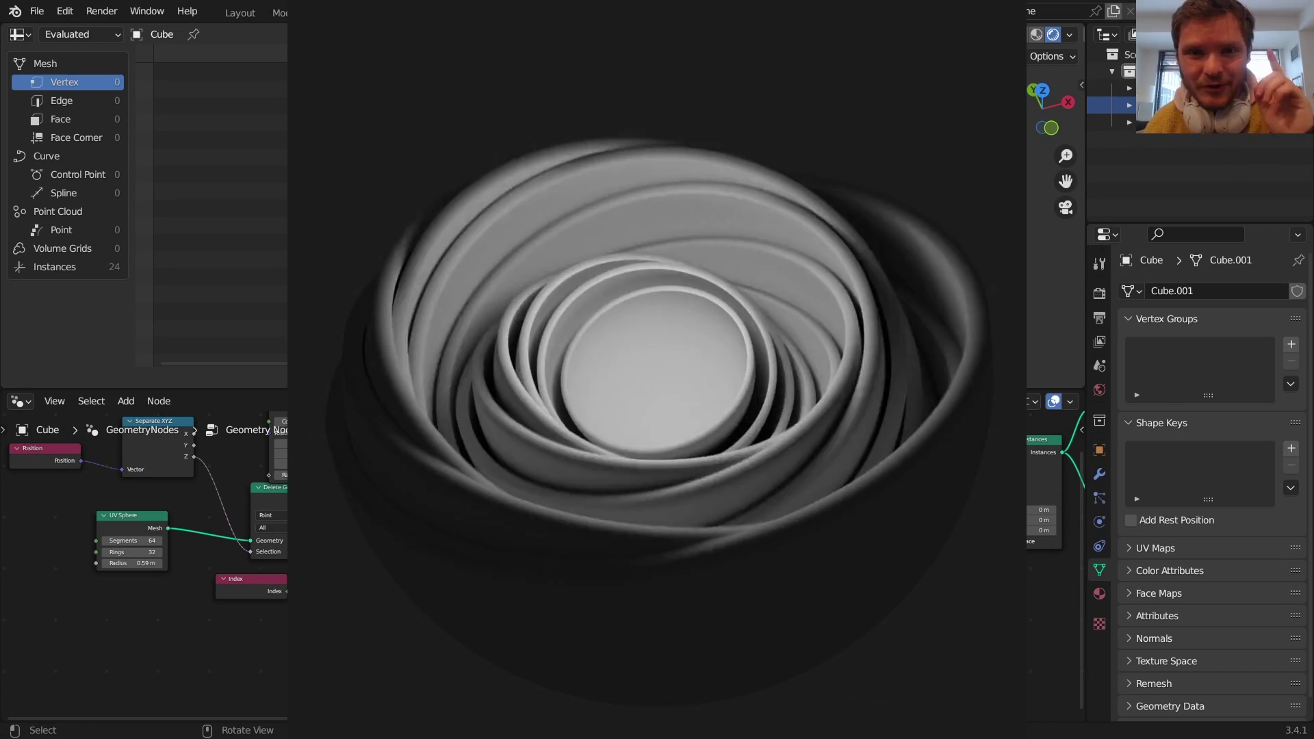
# - Play the animation of the finished nested-bowls setup
pyautogui.scroll(-4, 646, 521)
pyautogui.moveTo(646, 521); pyautogui.dragTo(534, 559, button='middle')
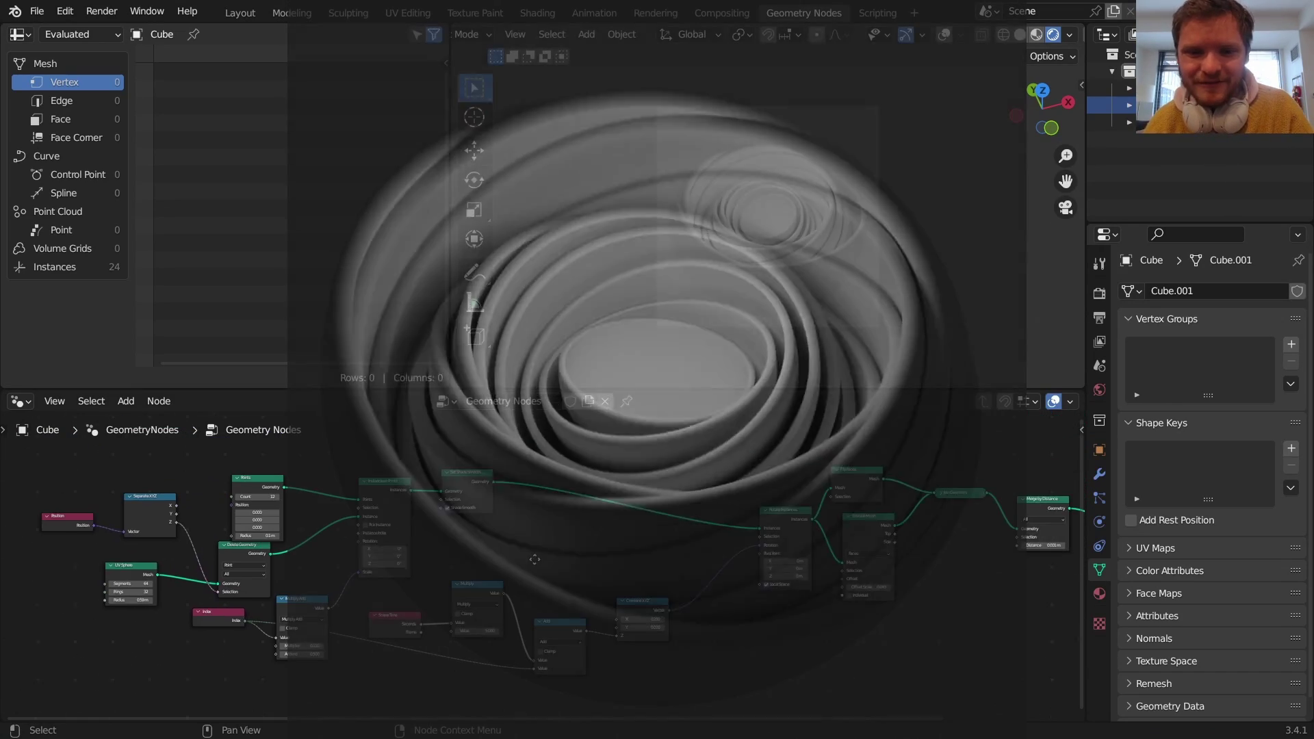
pyautogui.press('space')
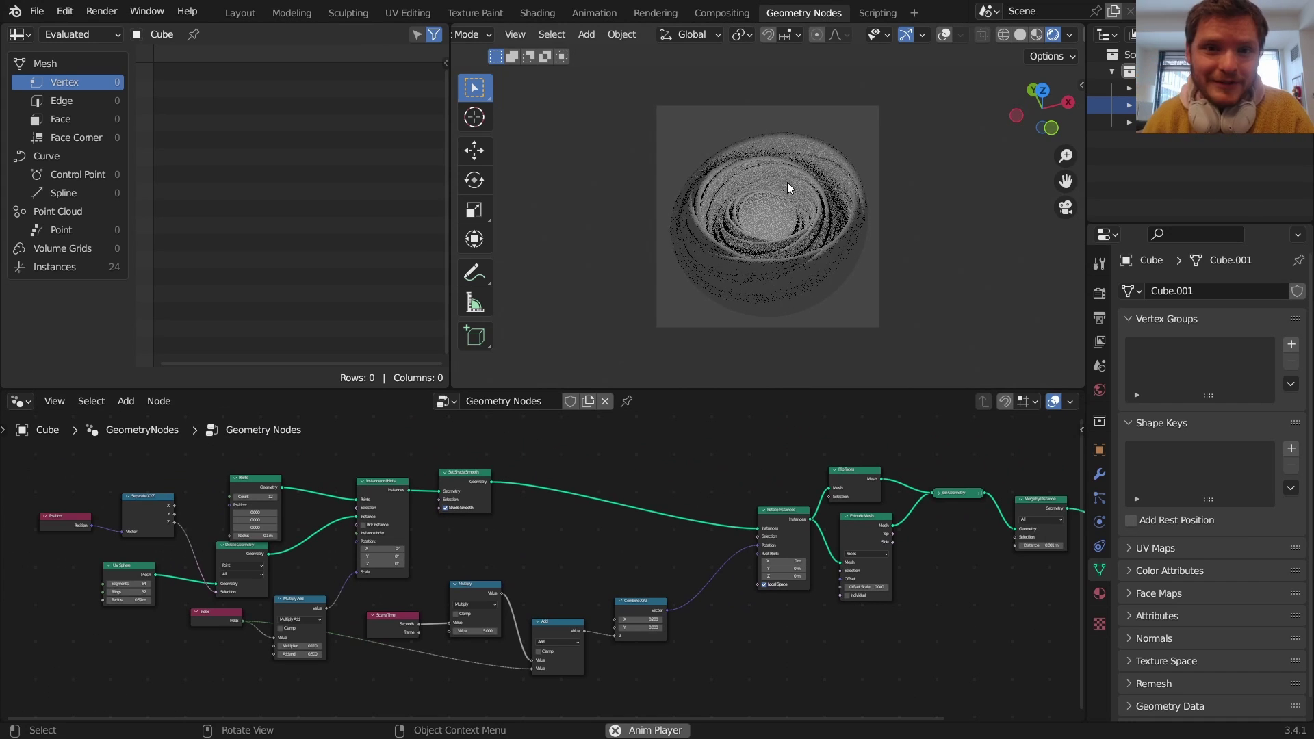
# - Start a new General file, switch to the Geometry Nodes workspace and delete the default objects
pyautogui.hotkey('ctrl', 'n')
pyautogui.click(787, 182)
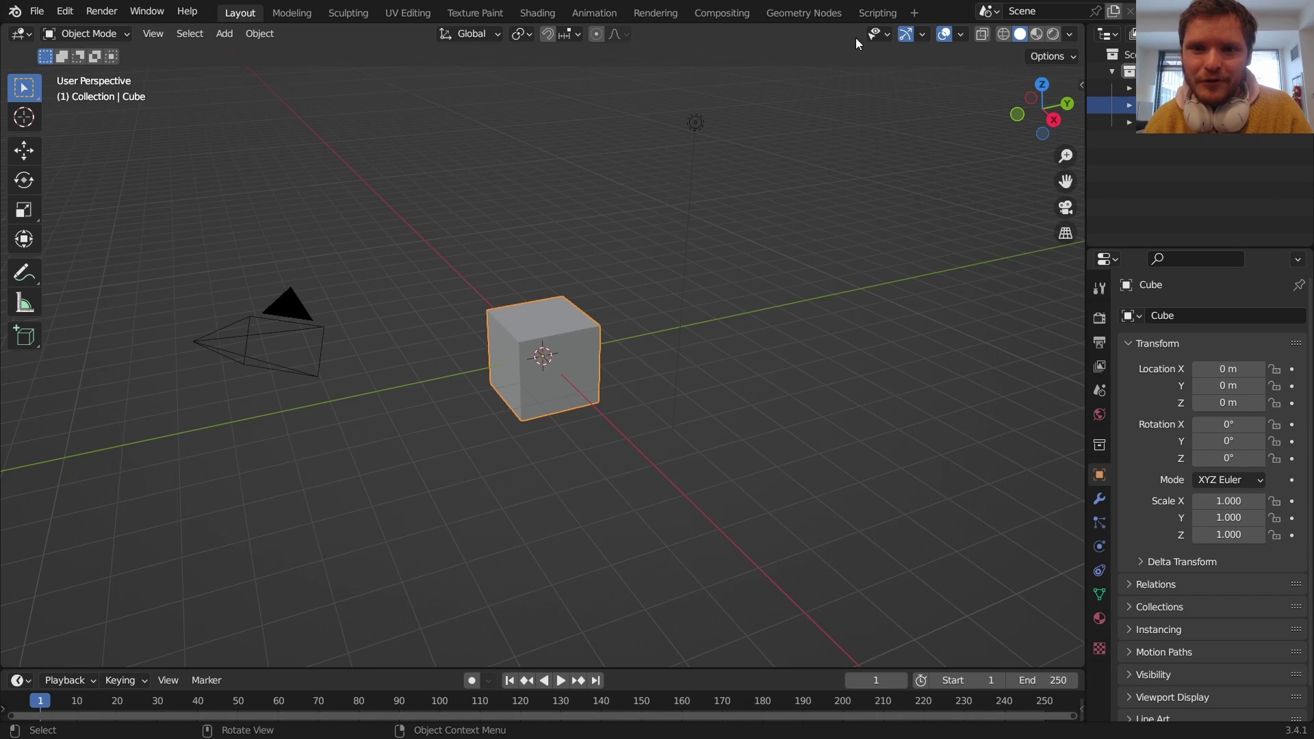
pyautogui.click(804, 13)
pyautogui.press('x')
pyautogui.click(764, 155)
# - Add a cube with a new geometry node tree and delete the tree's Group Input node
pyautogui.hotkey('shift', 'a')
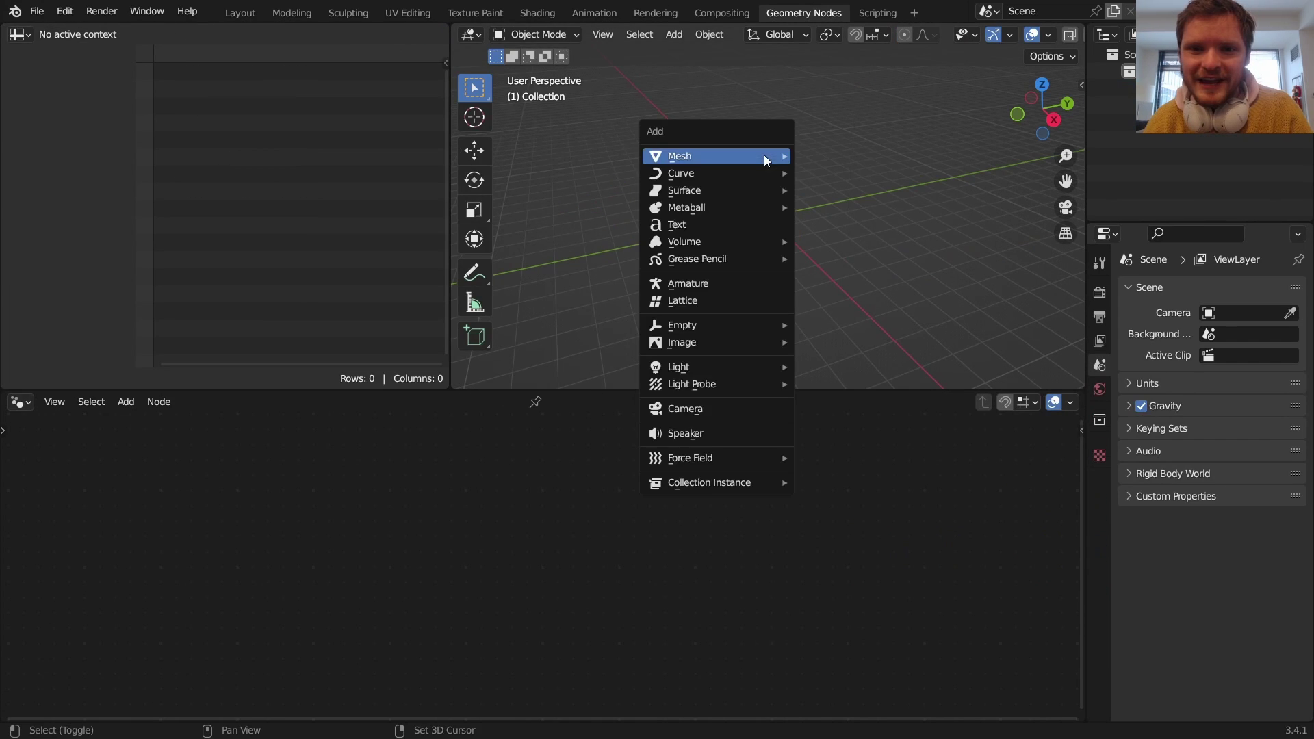
pyautogui.moveTo(764, 155)
pyautogui.click(826, 171)
pyautogui.click(536, 404)
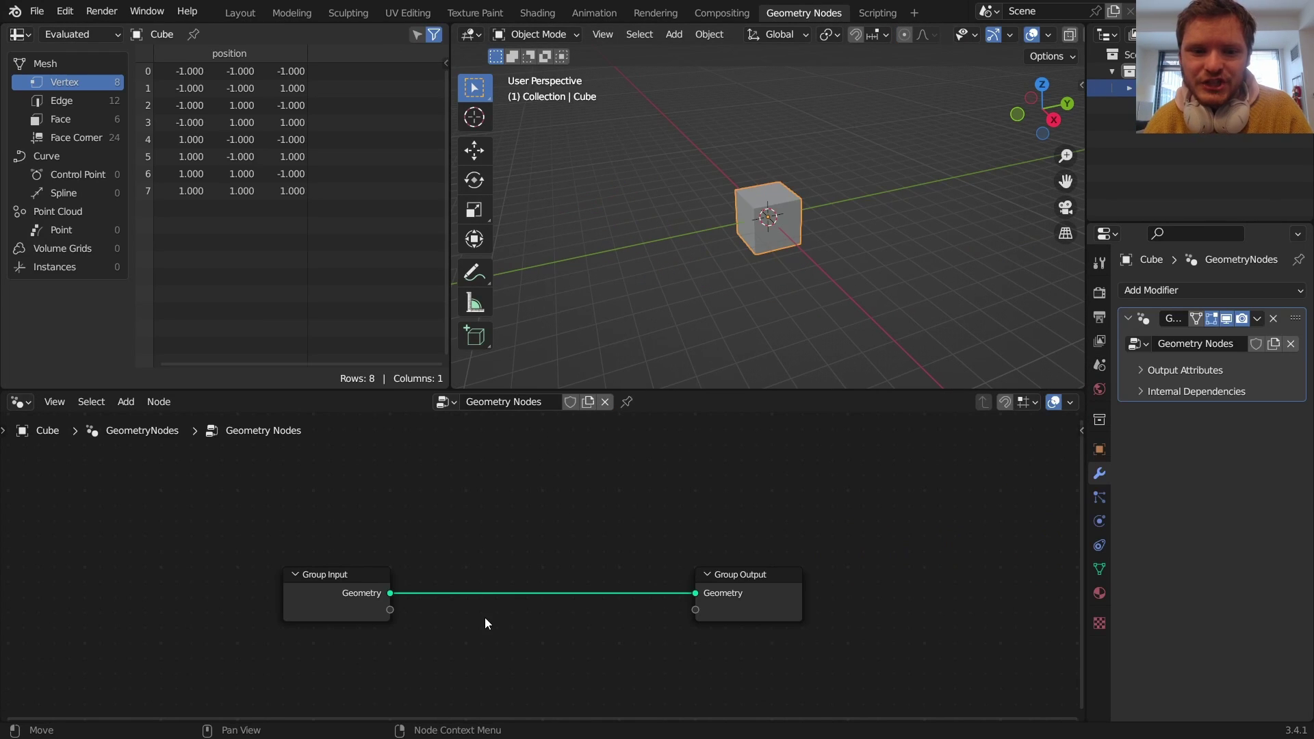
pyautogui.moveTo(485, 618); pyautogui.dragTo(196, 563)
pyautogui.press('x')
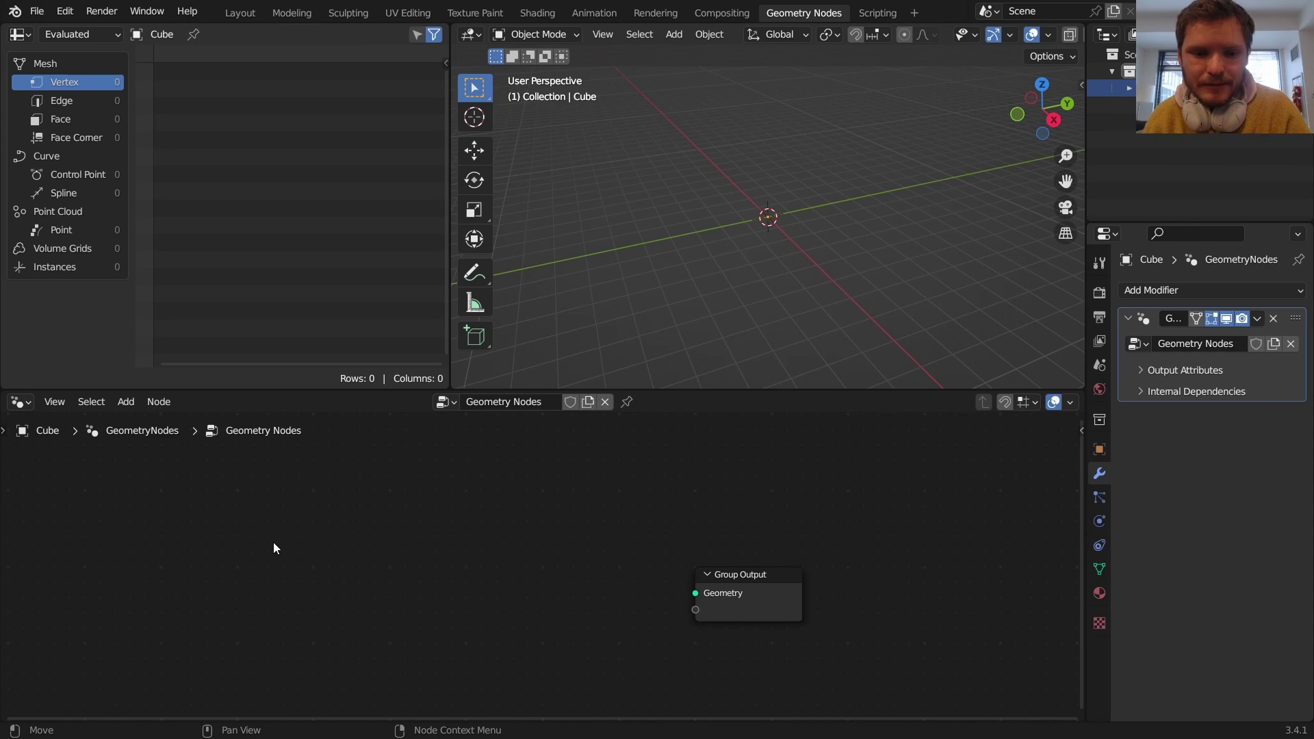
# - Add a UV Sphere node to the node tree before the Group Output
pyautogui.hotkey('shift', 'a')
pyautogui.click(341, 337)
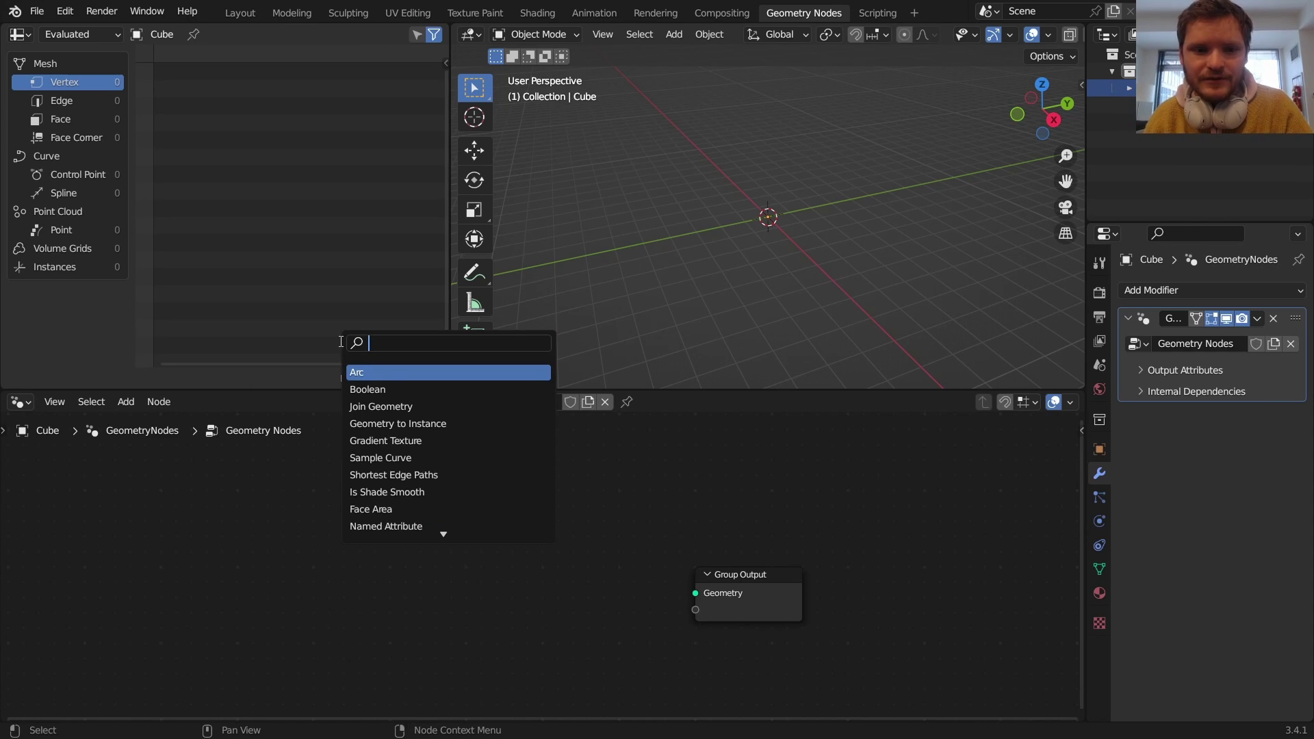
pyautogui.write('uv')
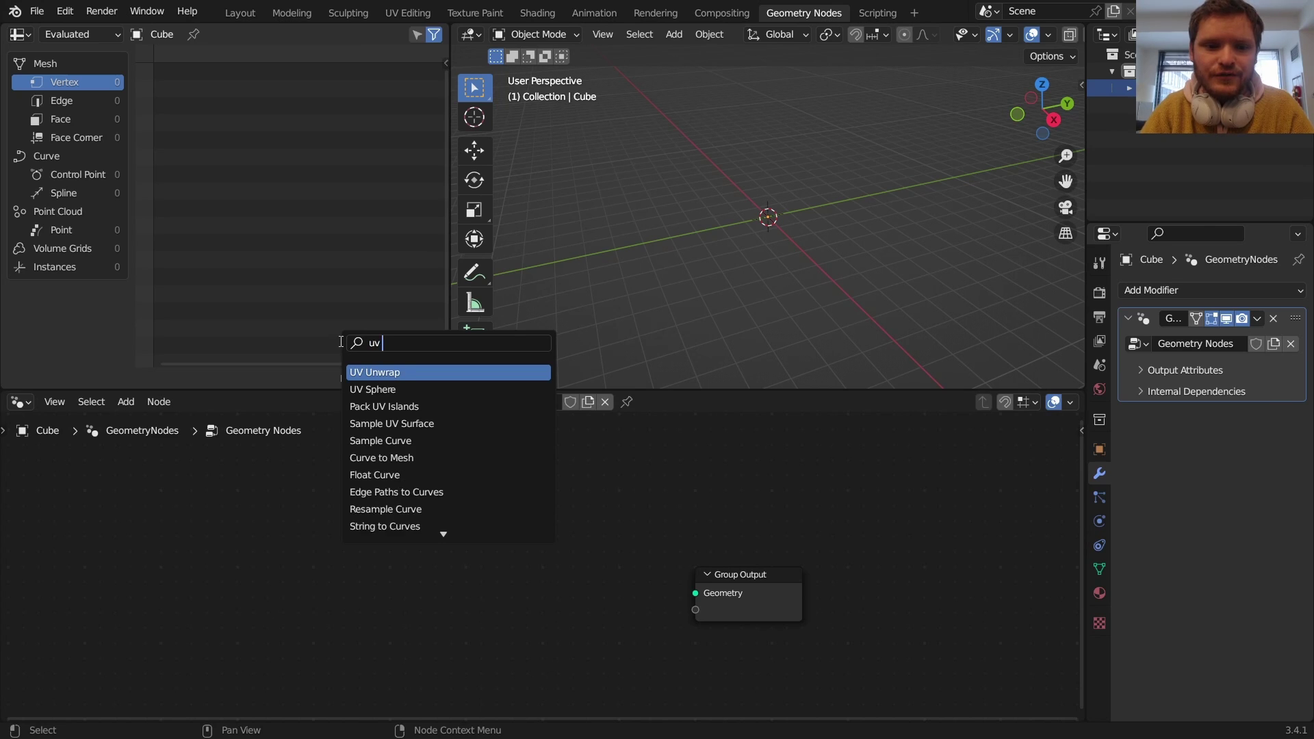
pyautogui.write(' sp')
pyautogui.press('Return')
pyautogui.click(478, 584)
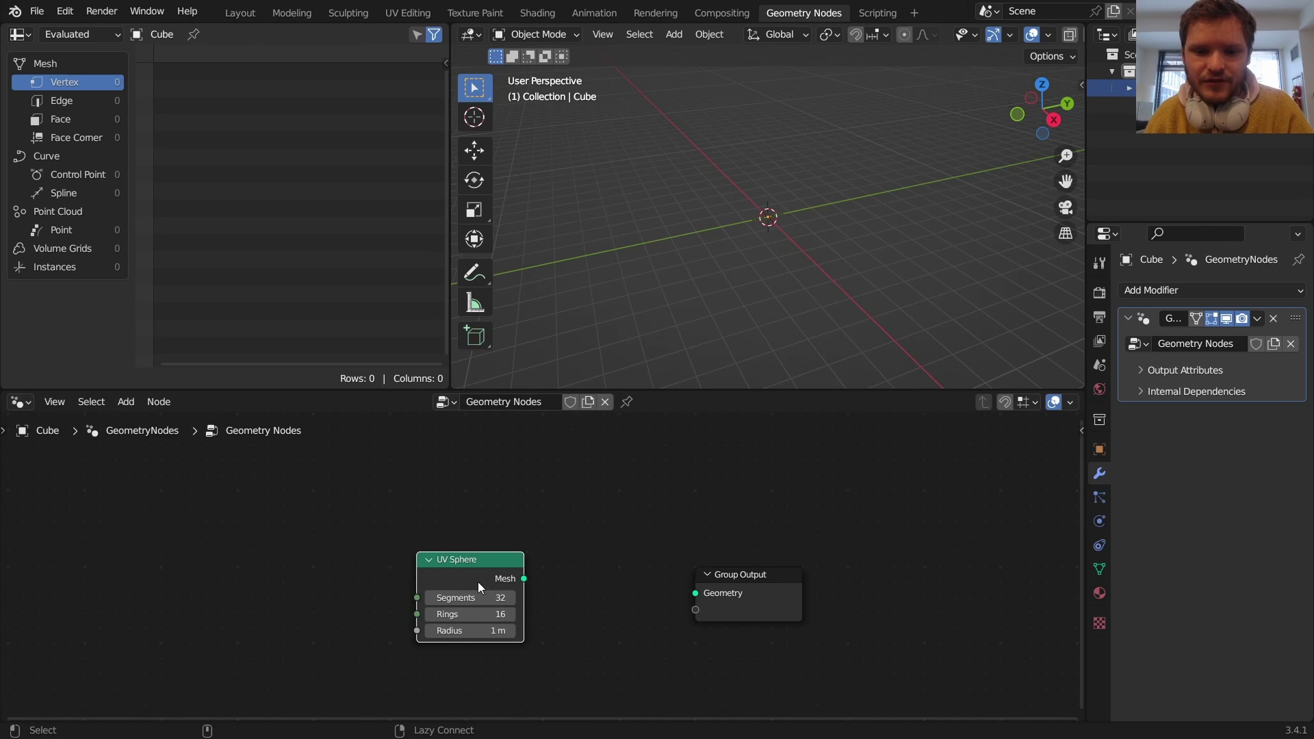
# - Connect the UV Sphere's Mesh output to the Group Output and move the sphere node away to make room between them
pyautogui.keyDown('alt'); pyautogui.moveTo(478, 583); pyautogui.dragTo(764, 590, button='right'); pyautogui.keyUp('alt')
pyautogui.moveTo(507, 579); pyautogui.dragTo(832, 520, button='middle')
pyautogui.scroll(1, 775, 518)
pyautogui.moveTo(791, 493); pyautogui.dragTo(435, 508)
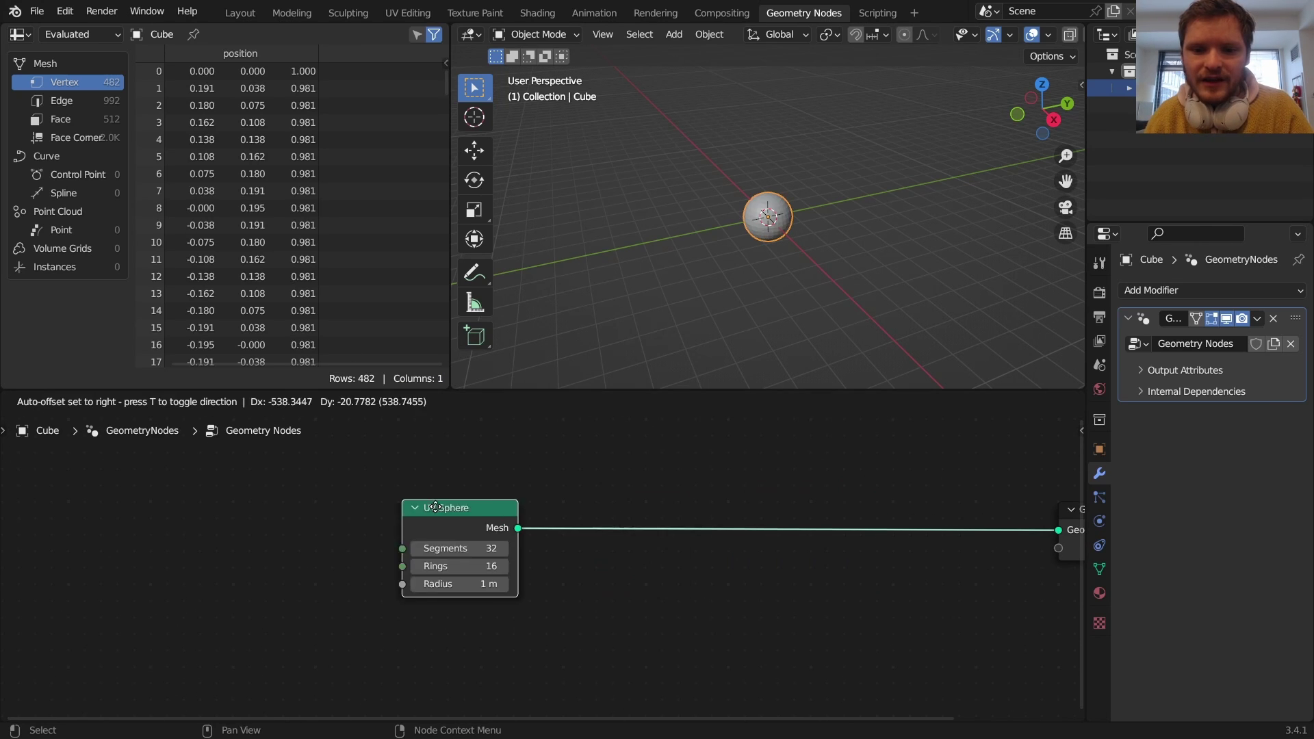
pyautogui.click(414, 507)
# - Insert a Delete Geometry node on the link between UV Sphere and Group Output
pyautogui.click(1017, 115)
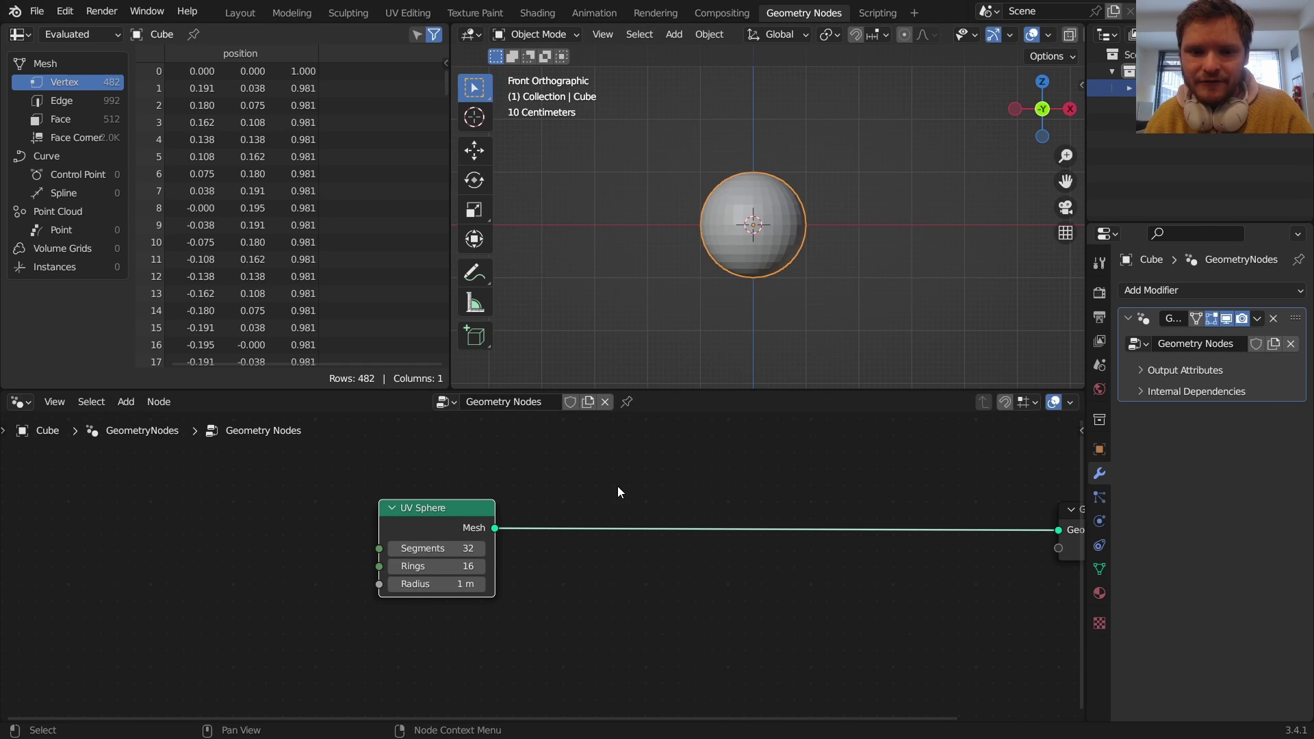
pyautogui.hotkey('shift', 'a')
pyautogui.click(589, 331)
pyautogui.write('del')
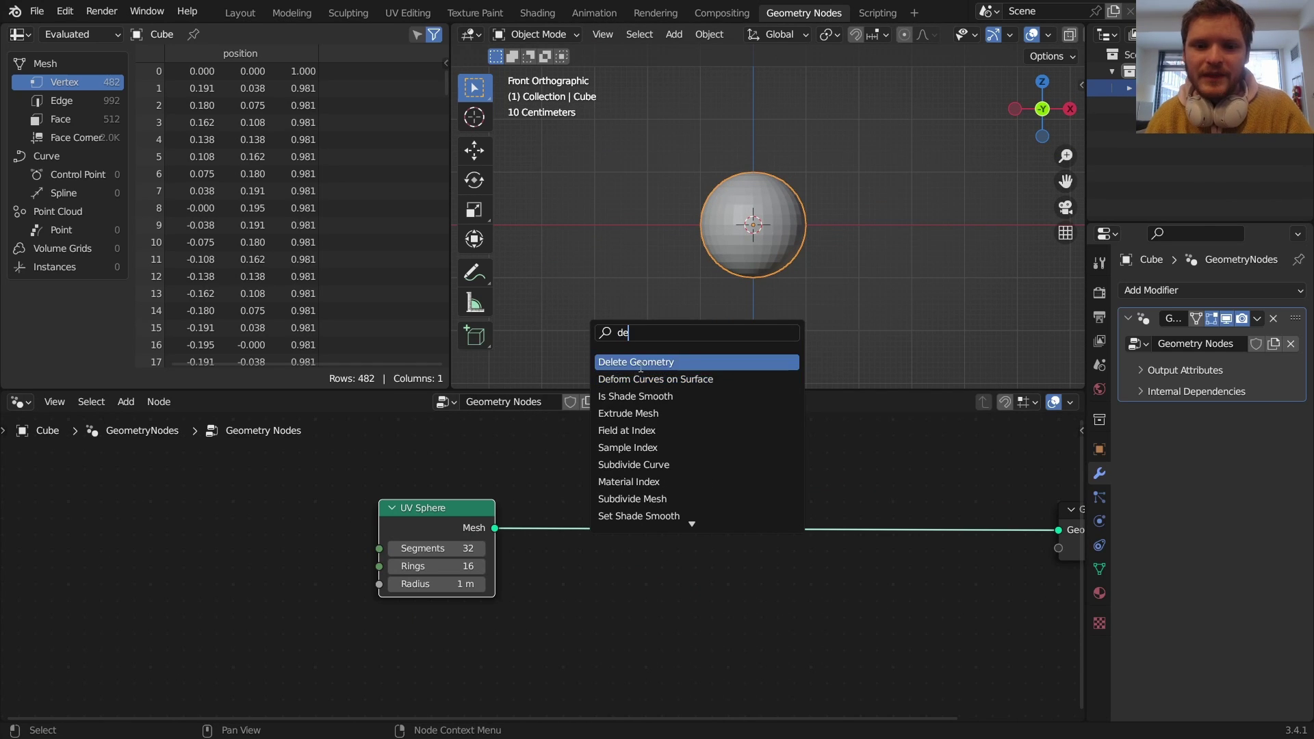
pyautogui.press('Return')
pyautogui.click(695, 587)
# - Add a Position node linked to the Selection input of Delete Geometry
pyautogui.moveTo(424, 449); pyautogui.dragTo(424, 449)
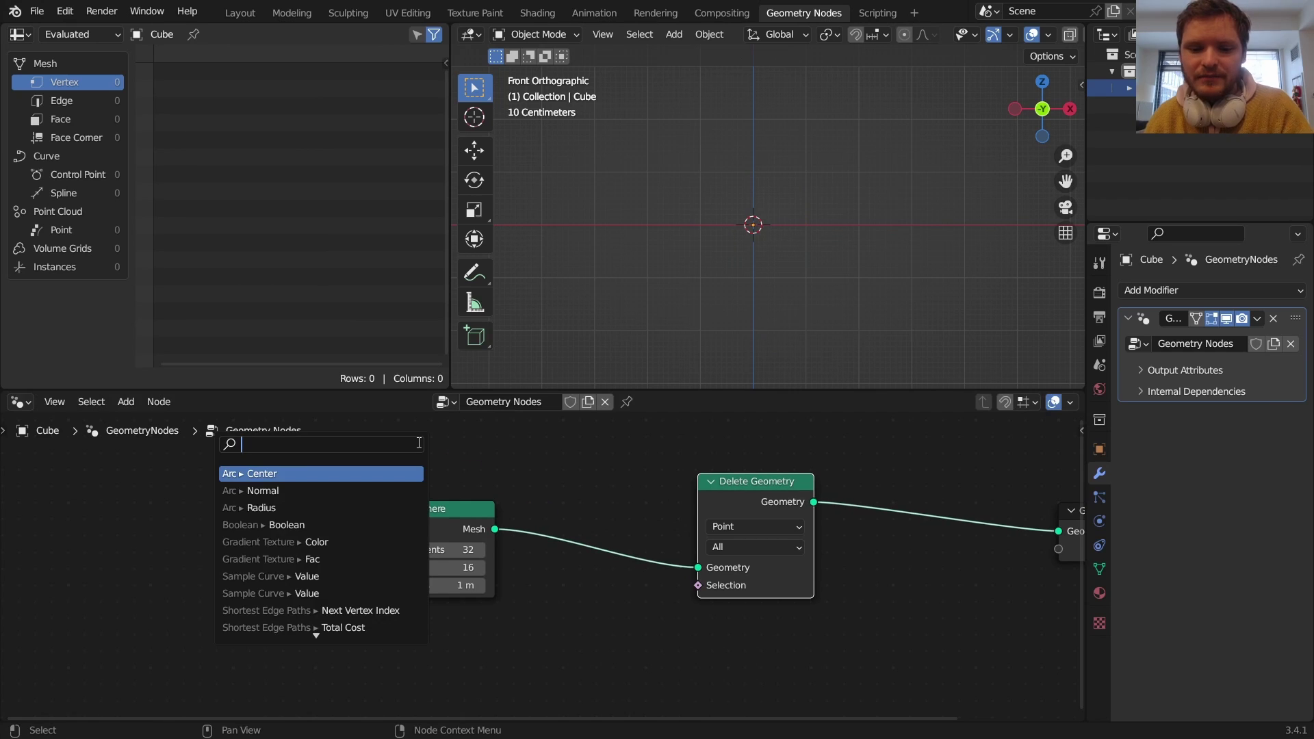
pyautogui.write('po')
pyautogui.click(374, 490)
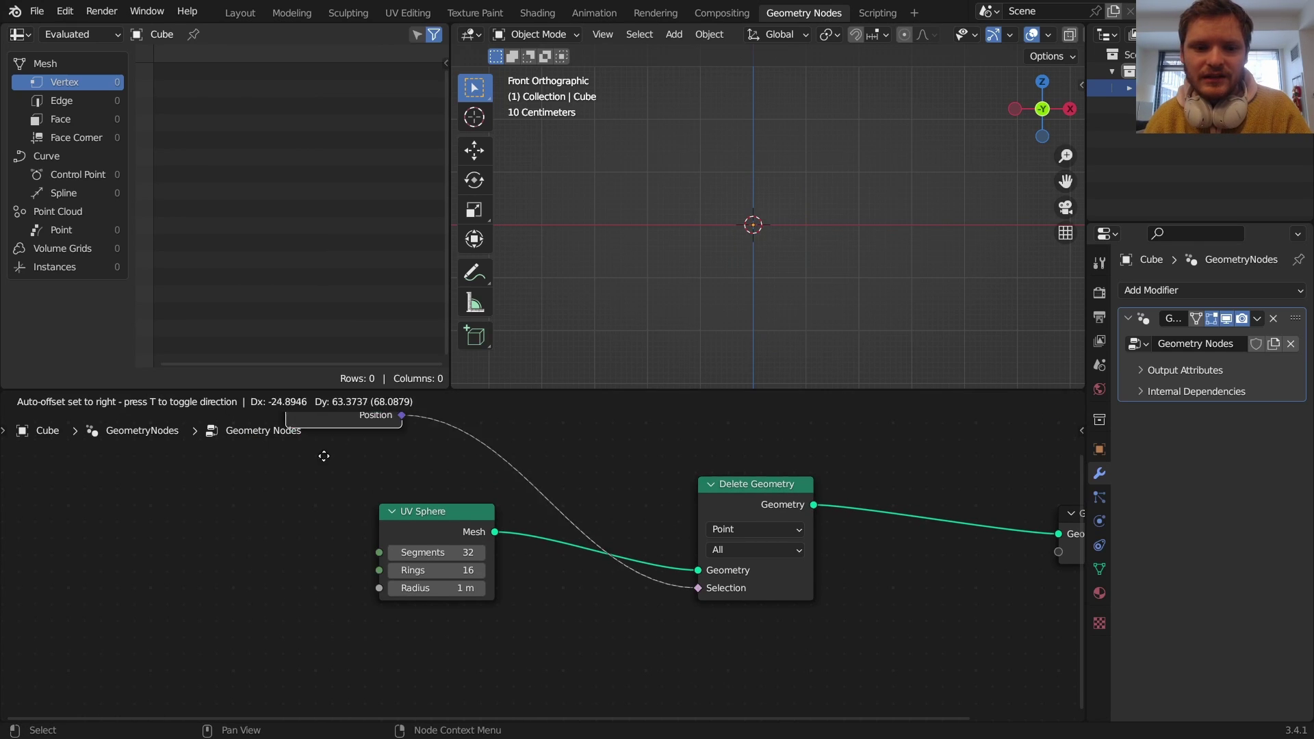
pyautogui.click(373, 460)
# - Insert a Separate XYZ node after Position and connect its Z output to Delete Geometry's Selection input
pyautogui.hotkey('shift', 'a')
pyautogui.write('se')
pyautogui.press('Down')
pyautogui.press('Down')
pyautogui.press('Down')
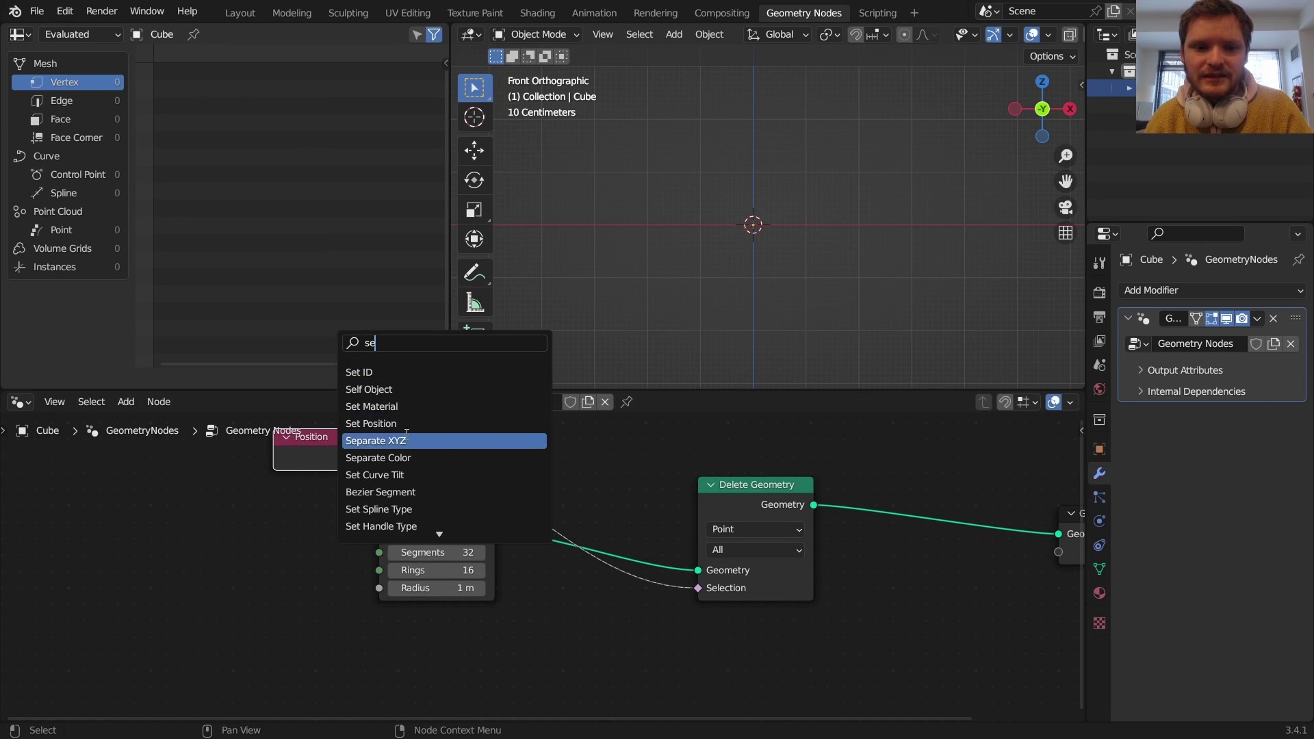
pyautogui.press('Return')
pyautogui.click(595, 437)
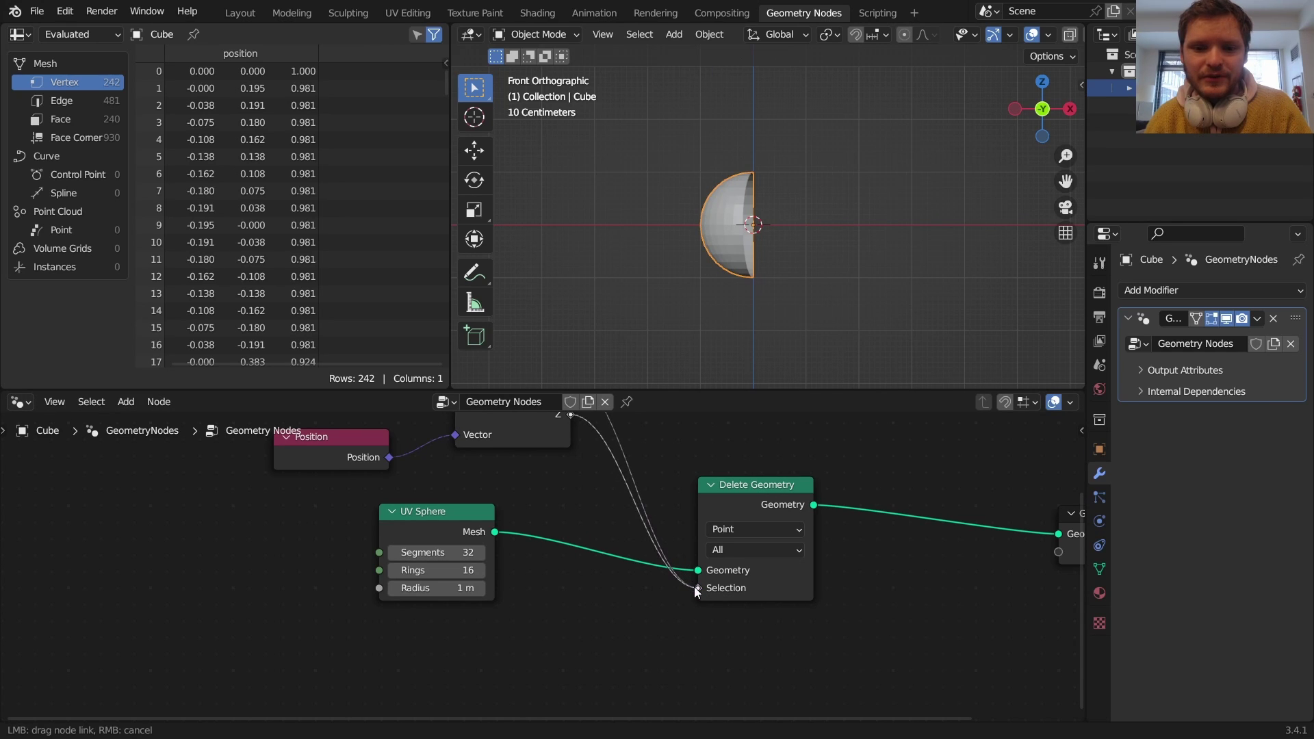
pyautogui.moveTo(694, 586); pyautogui.dragTo(697, 588)
pyautogui.moveTo(746, 337); pyautogui.dragTo(773, 340, button='middle')
pyautogui.scroll(3, 783, 237)
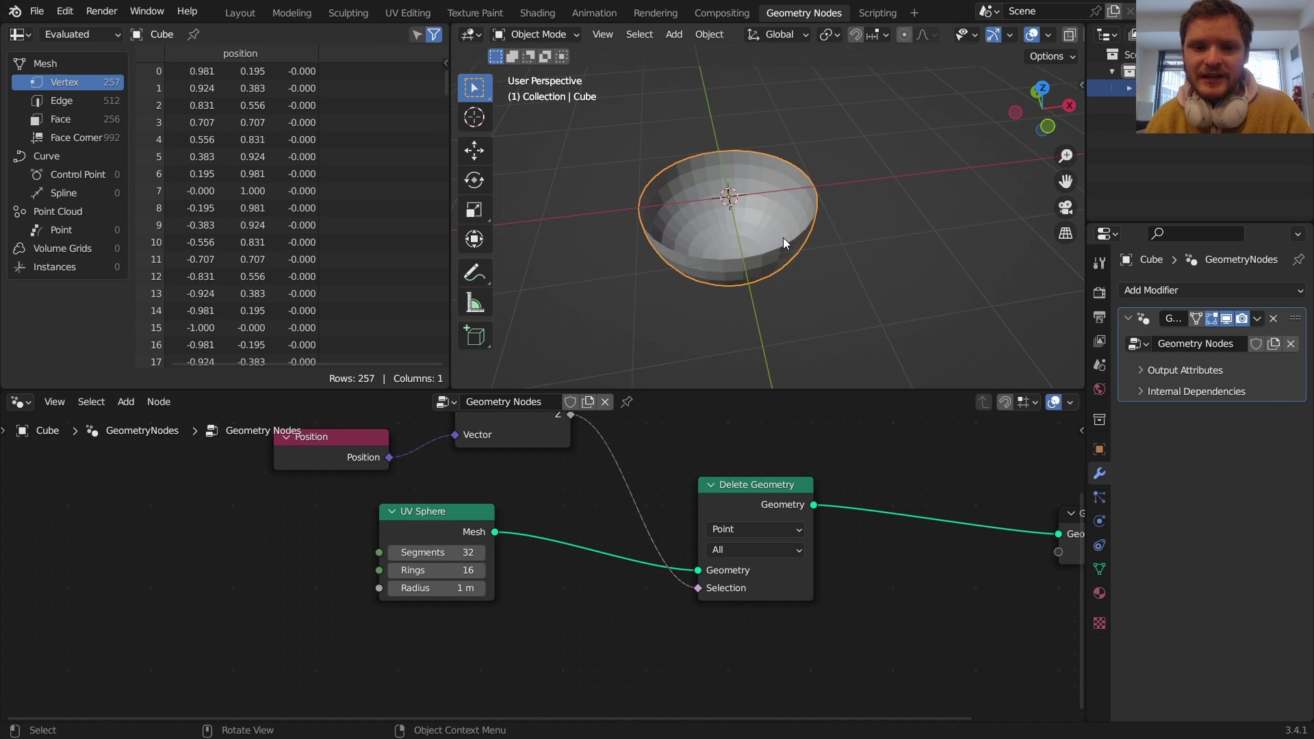
# - Set the UV Sphere's segments to 64 and its rings to 32
pyautogui.moveTo(457, 470); pyautogui.dragTo(497, 549, button='middle')
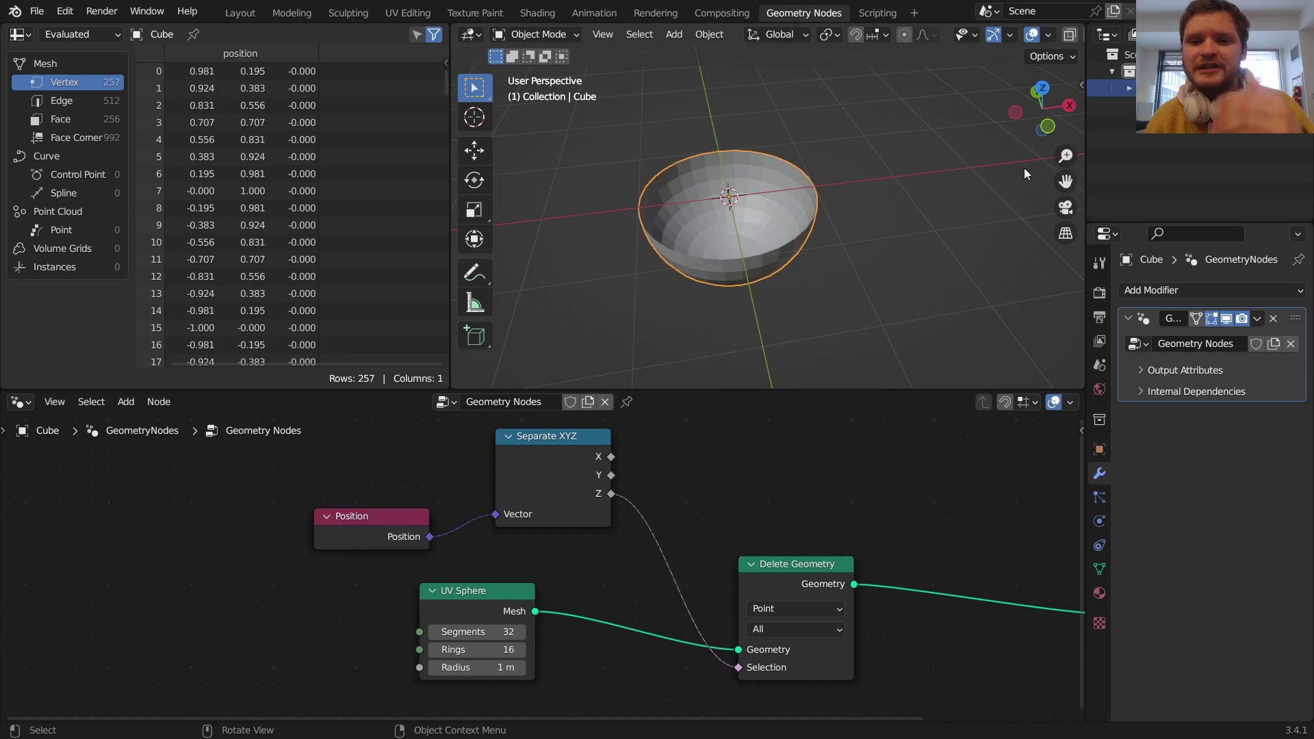
pyautogui.click(1045, 125)
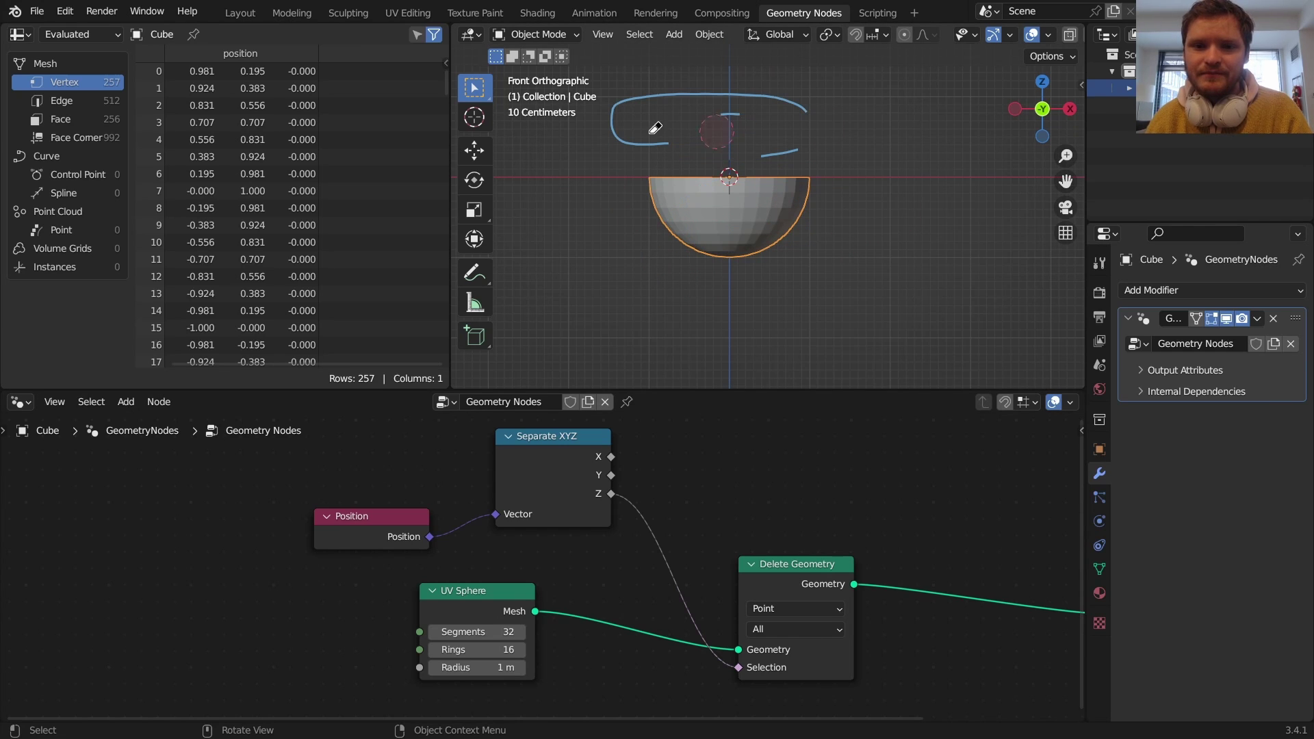
pyautogui.moveTo(757, 195); pyautogui.dragTo(737, 240, button='middle')
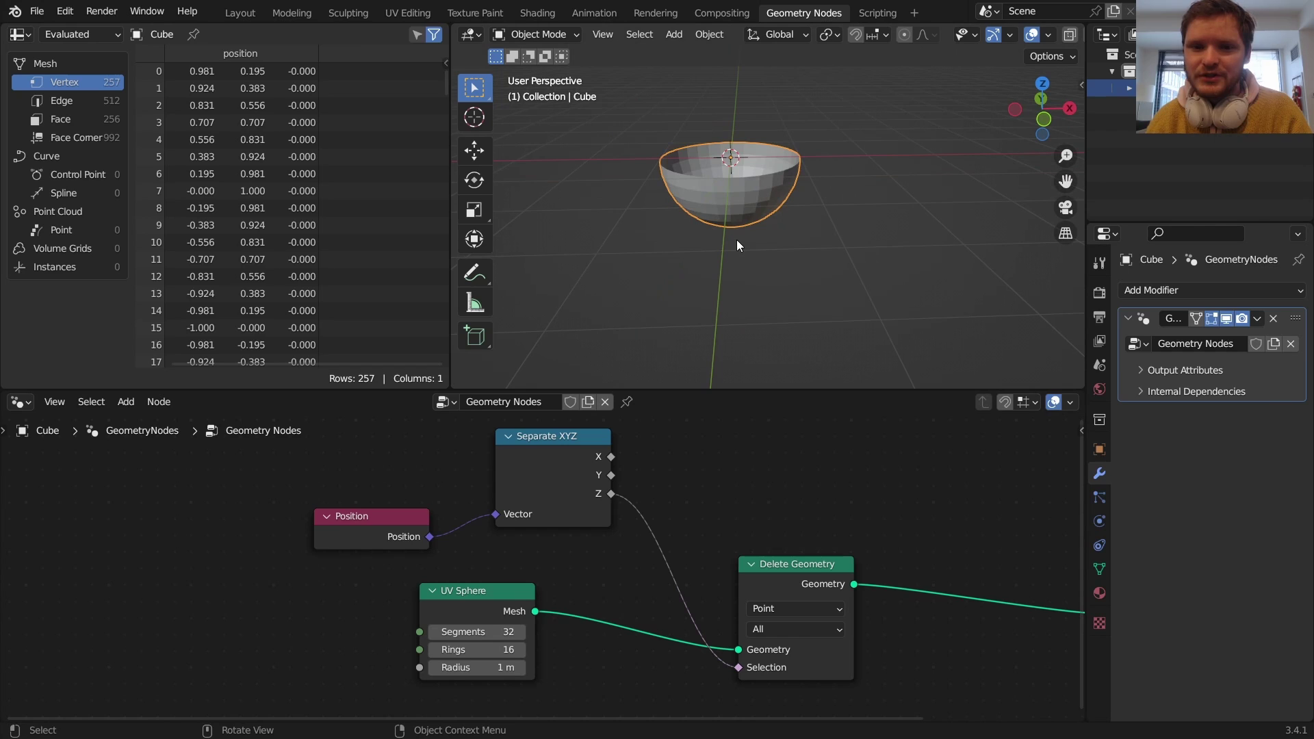
pyautogui.click(507, 631)
pyautogui.write('64')
pyautogui.press('Tab')
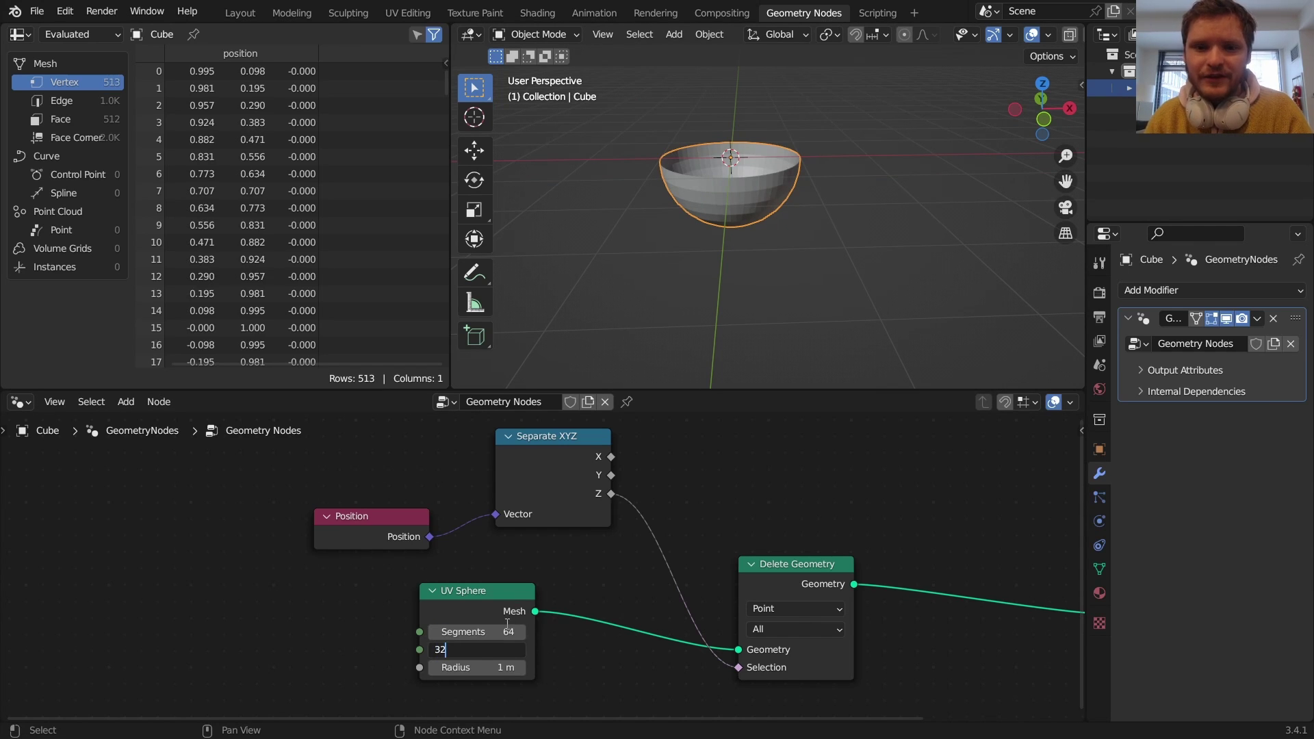
pyautogui.press('Return')
# - Insert a Set Shade Smooth node after Delete Geometry and space out the nodes before the Group Output
pyautogui.hotkey('shift', 'a')
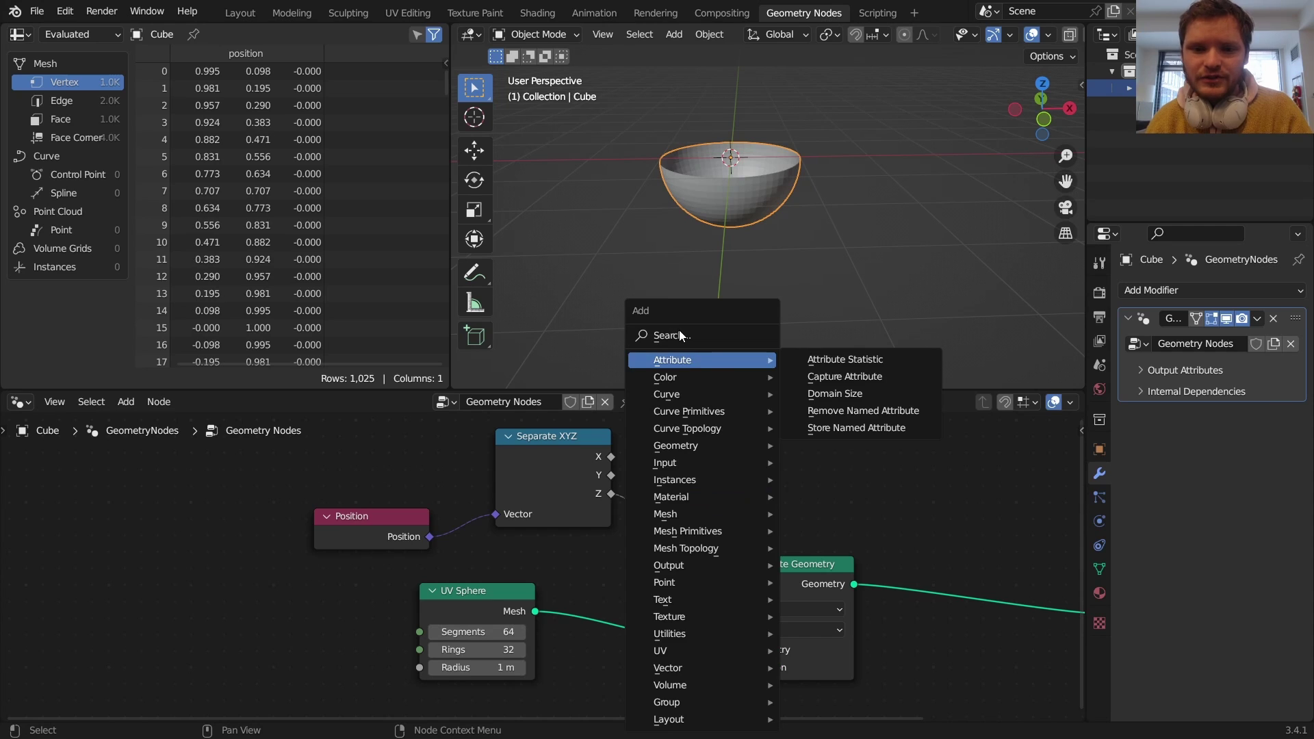
pyautogui.write('shad')
pyautogui.click(748, 384)
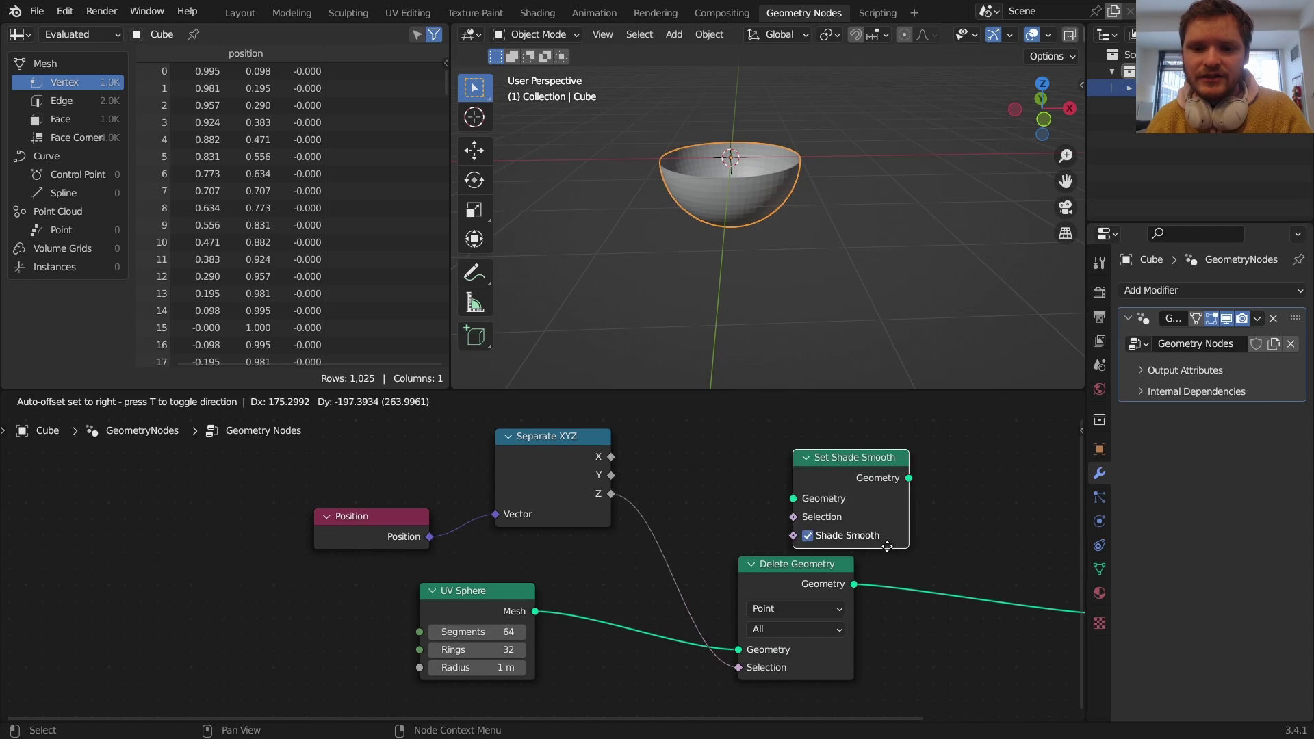
pyautogui.click(942, 623)
pyautogui.moveTo(699, 145); pyautogui.dragTo(712, 163, button='middle')
pyautogui.moveTo(938, 559); pyautogui.dragTo(423, 560, button='middle')
pyautogui.moveTo(755, 645); pyautogui.dragTo(594, 566)
pyautogui.press('g')
pyautogui.click(911, 578)
# - Add a Points node above Set Shade Smooth and set its count to 5
pyautogui.hotkey('shift', 'a')
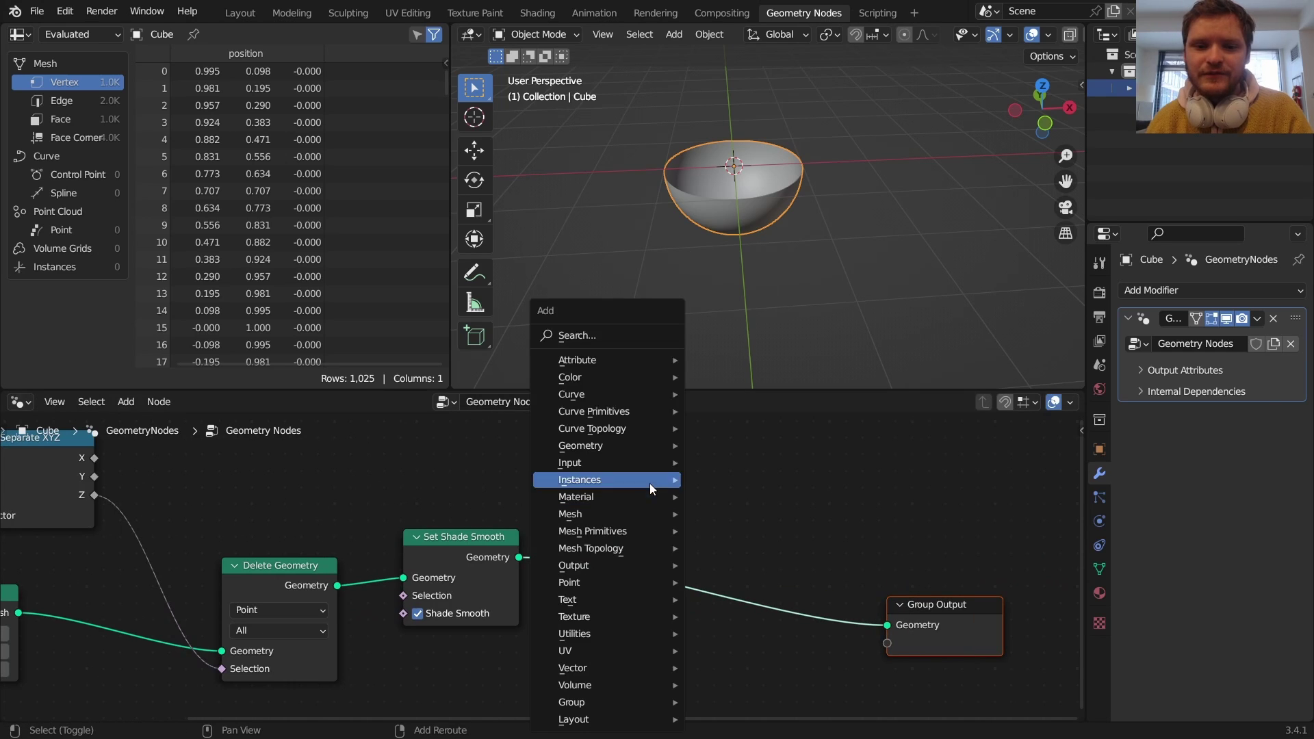
pyautogui.click(611, 332)
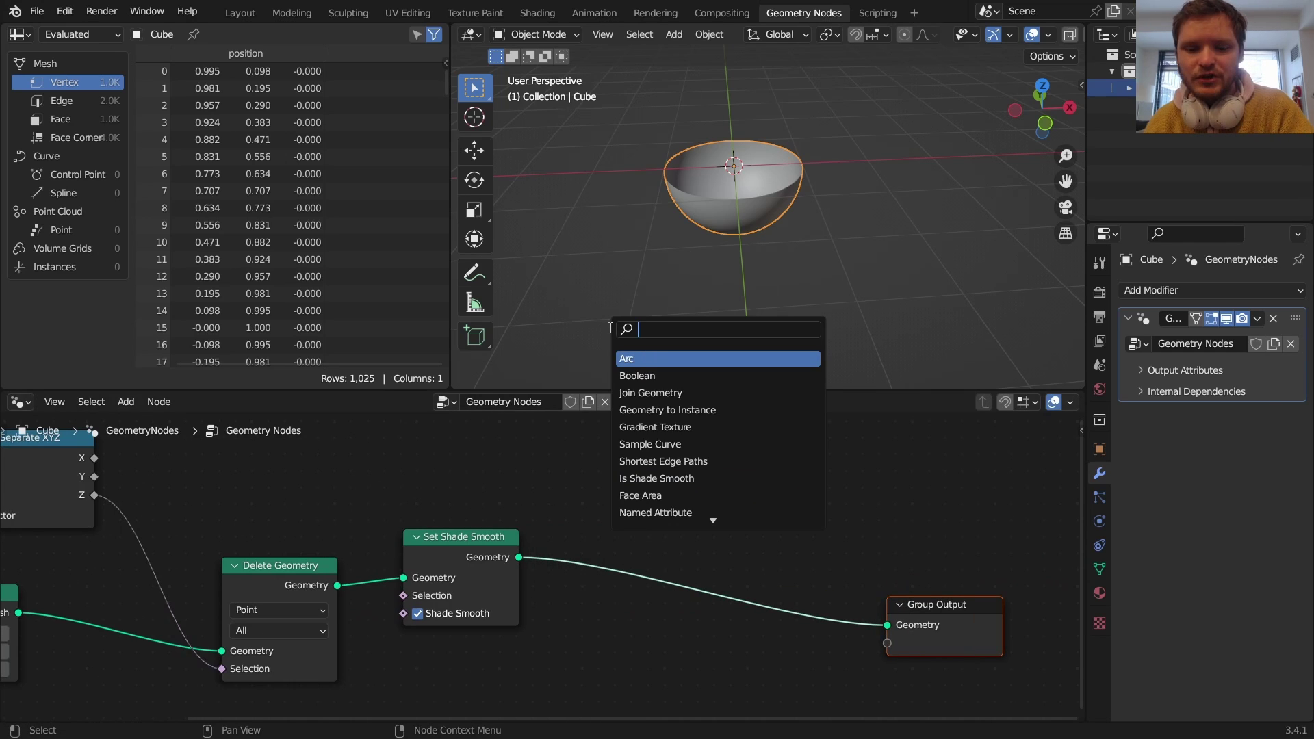
pyautogui.write('poi')
pyautogui.click(637, 358)
pyautogui.click(472, 494)
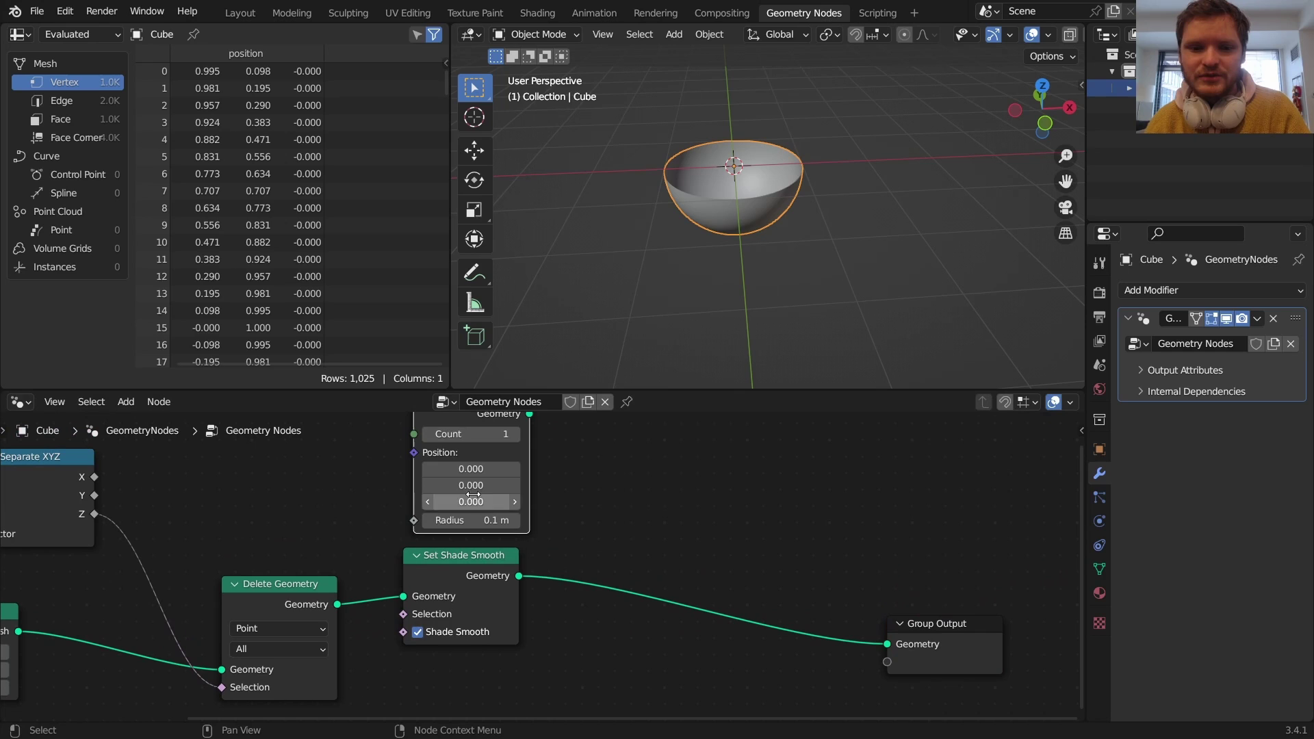
pyautogui.press('Return')
# - Add an Instance on Points node beside the Points node
pyautogui.moveTo(581, 455); pyautogui.dragTo(567, 531, button='middle')
pyautogui.hotkey('shift', 'a')
pyautogui.write('inst')
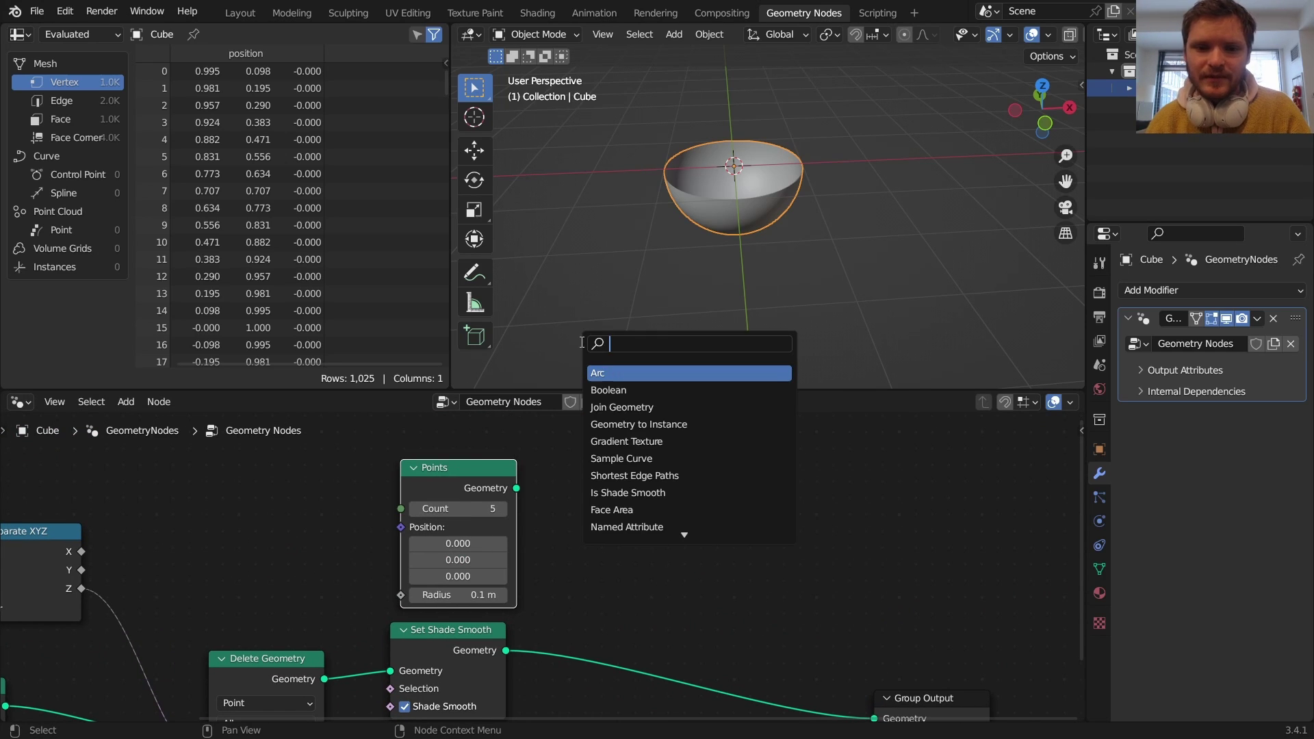
pyautogui.write('ance on')
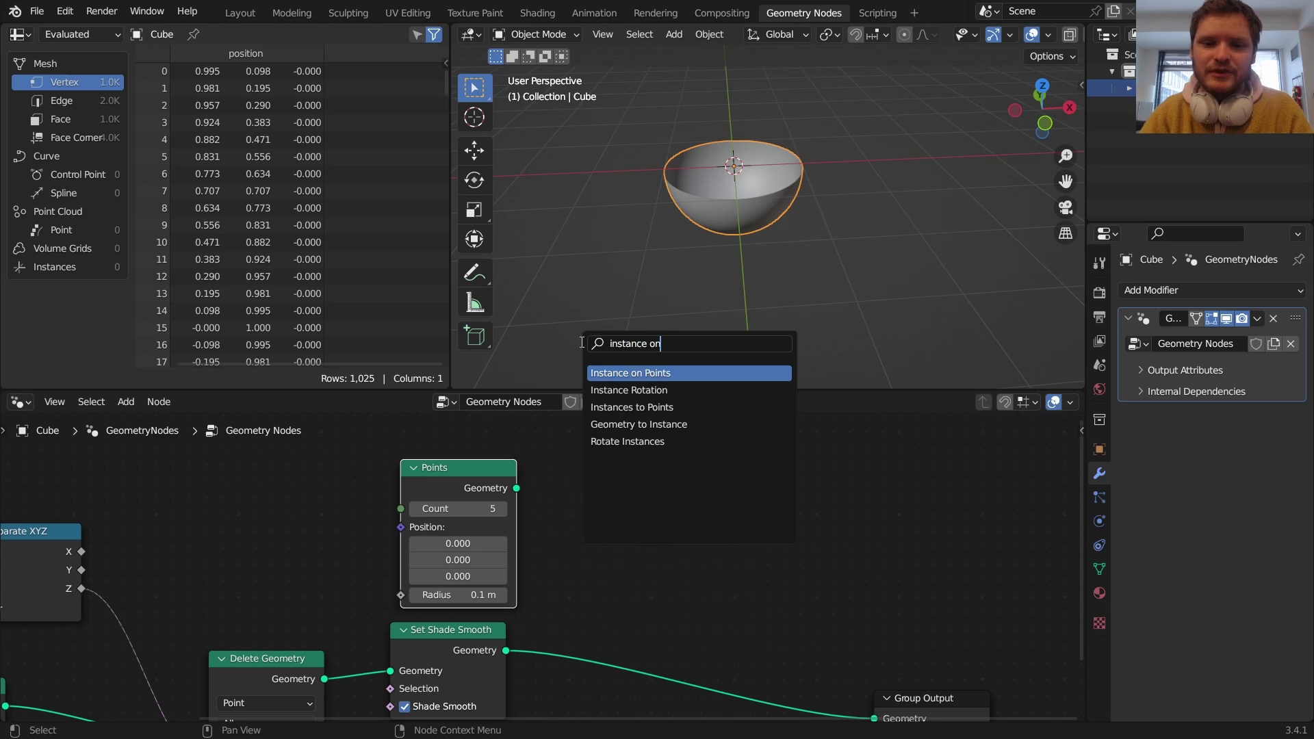
pyautogui.press('Return')
pyautogui.click(705, 425)
# - Connect Points to the Points input and Set Shade Smooth to the Instance input of Instance on Points, and link its Instances to the Group Output
pyautogui.moveTo(516, 488); pyautogui.dragTo(695, 490)
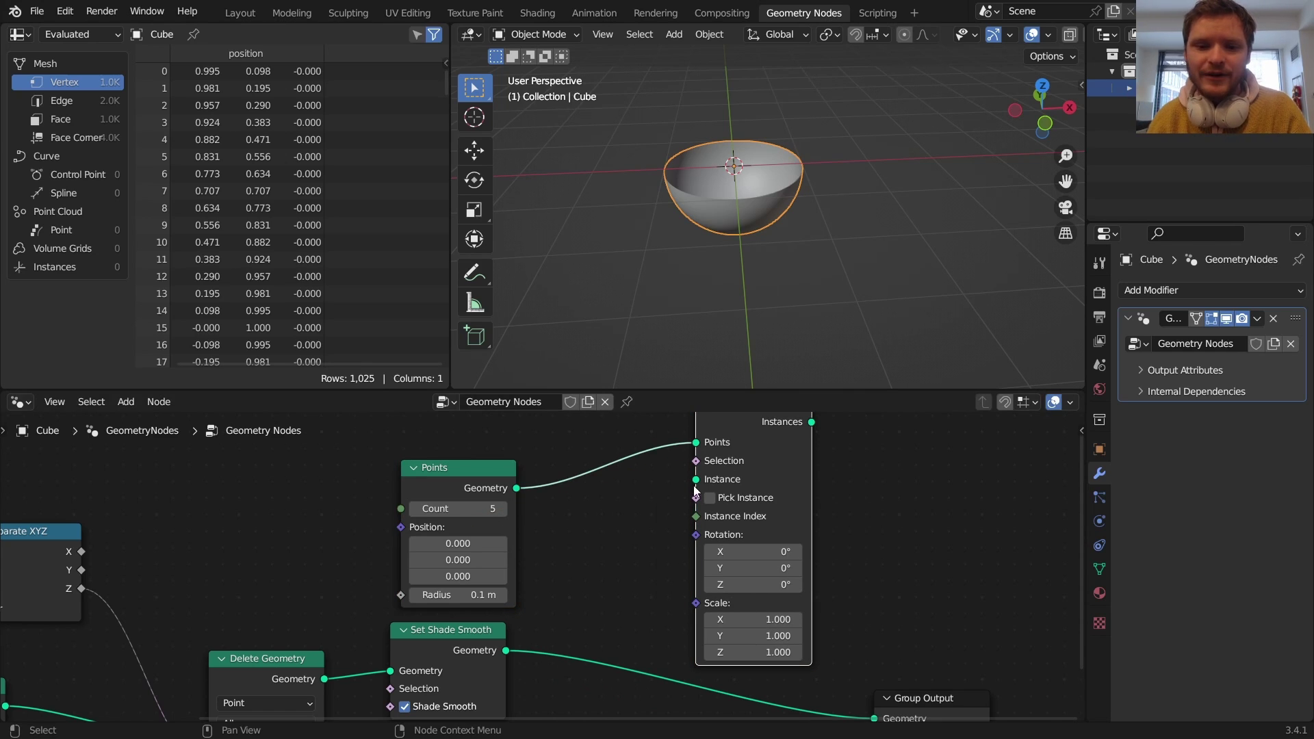
pyautogui.moveTo(525, 621); pyautogui.dragTo(696, 481)
pyautogui.keyDown('alt'); pyautogui.keyDown('shift'); pyautogui.click(758, 437); pyautogui.keyUp('shift'); pyautogui.keyUp('alt')
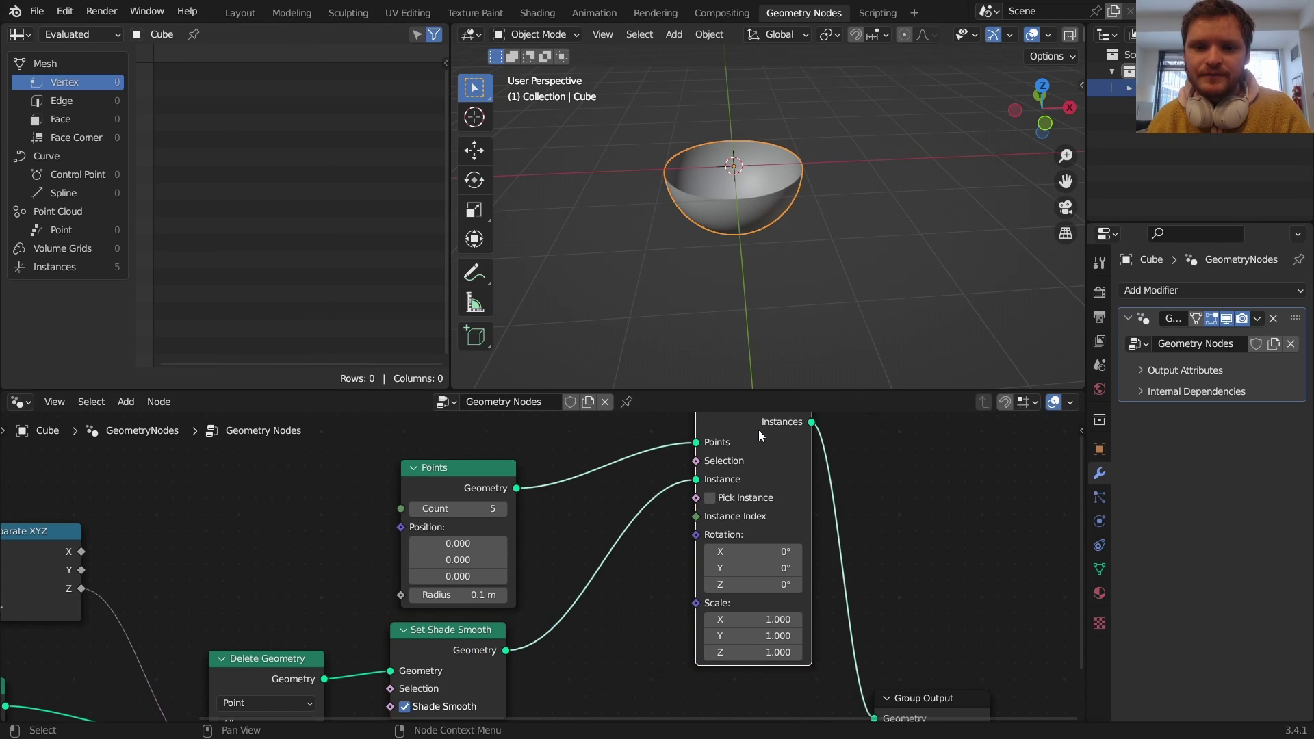
pyautogui.moveTo(759, 437); pyautogui.dragTo(772, 539)
# - Add an Index node and connect it to the Scale input of Instance on Points
pyautogui.moveTo(707, 593); pyautogui.dragTo(787, 428, button='middle')
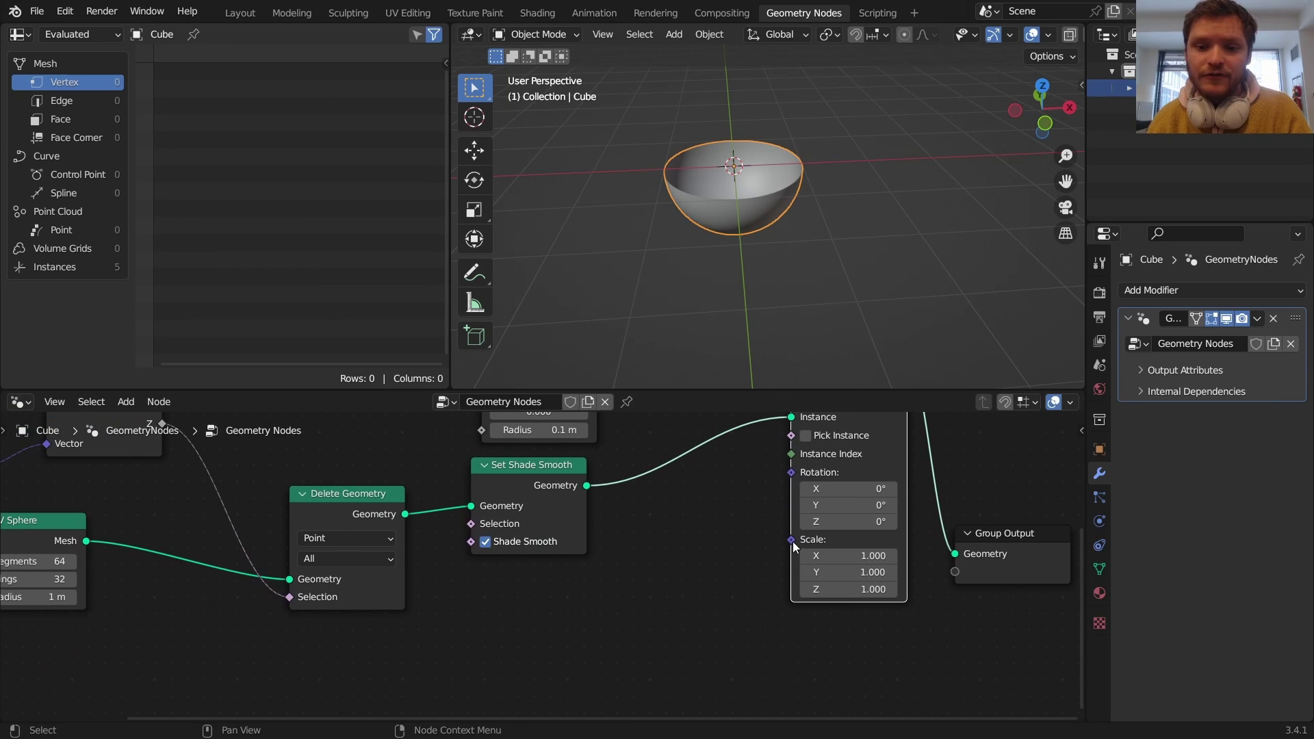
pyautogui.hotkey('shift', 'a')
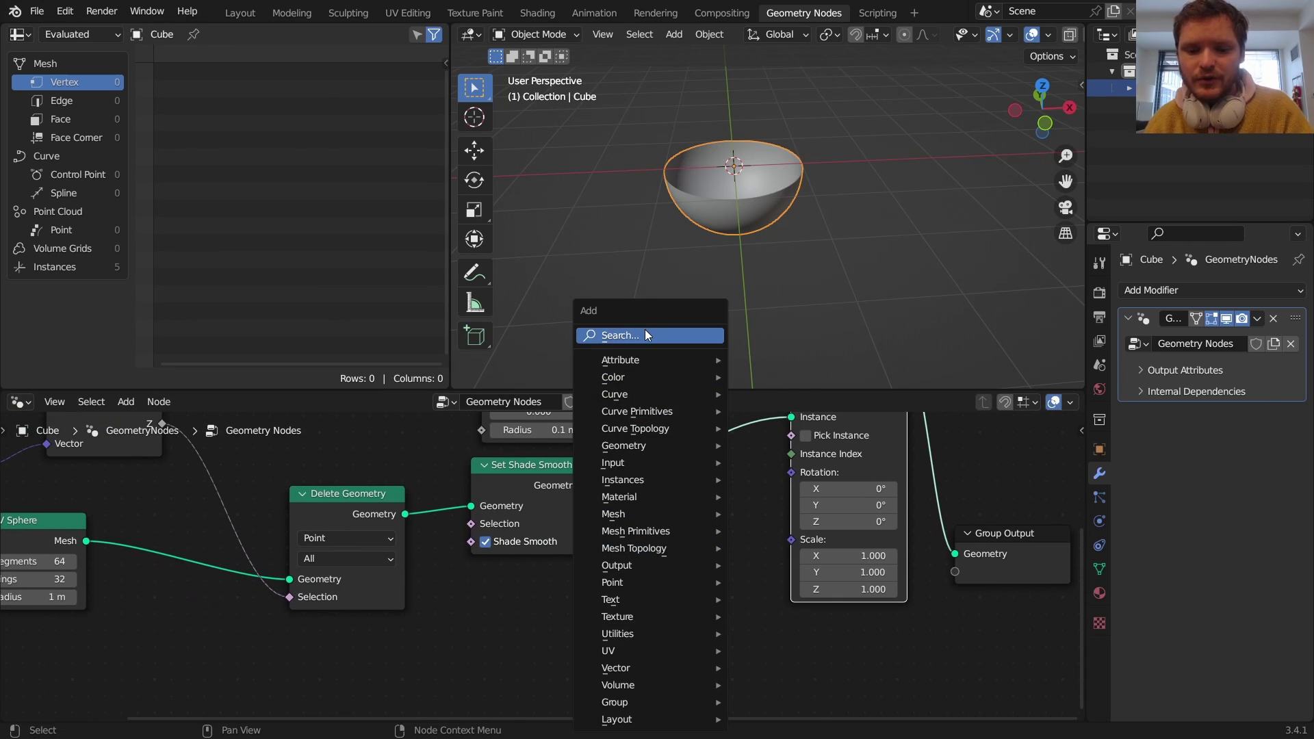
pyautogui.write('in')
pyautogui.press('Return')
pyautogui.click(615, 601)
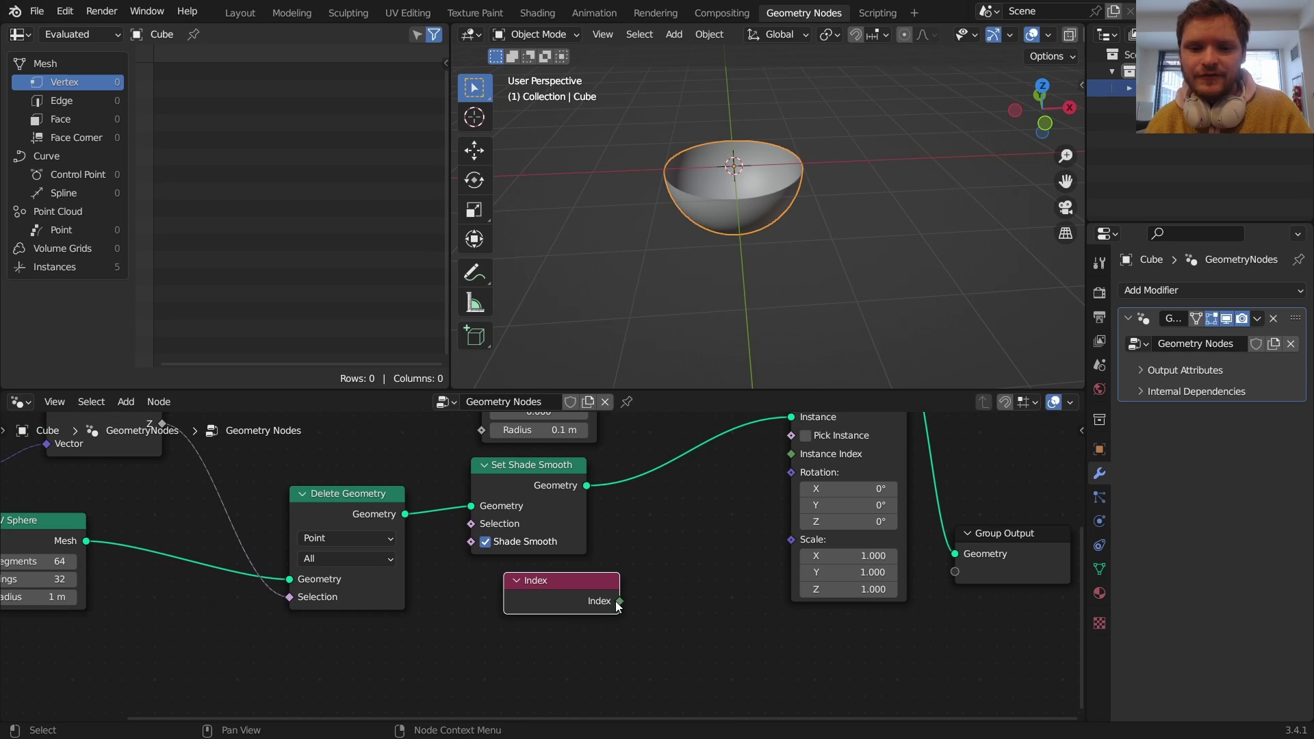
pyautogui.moveTo(795, 552); pyautogui.dragTo(796, 546)
pyautogui.scroll(-1, 827, 281)
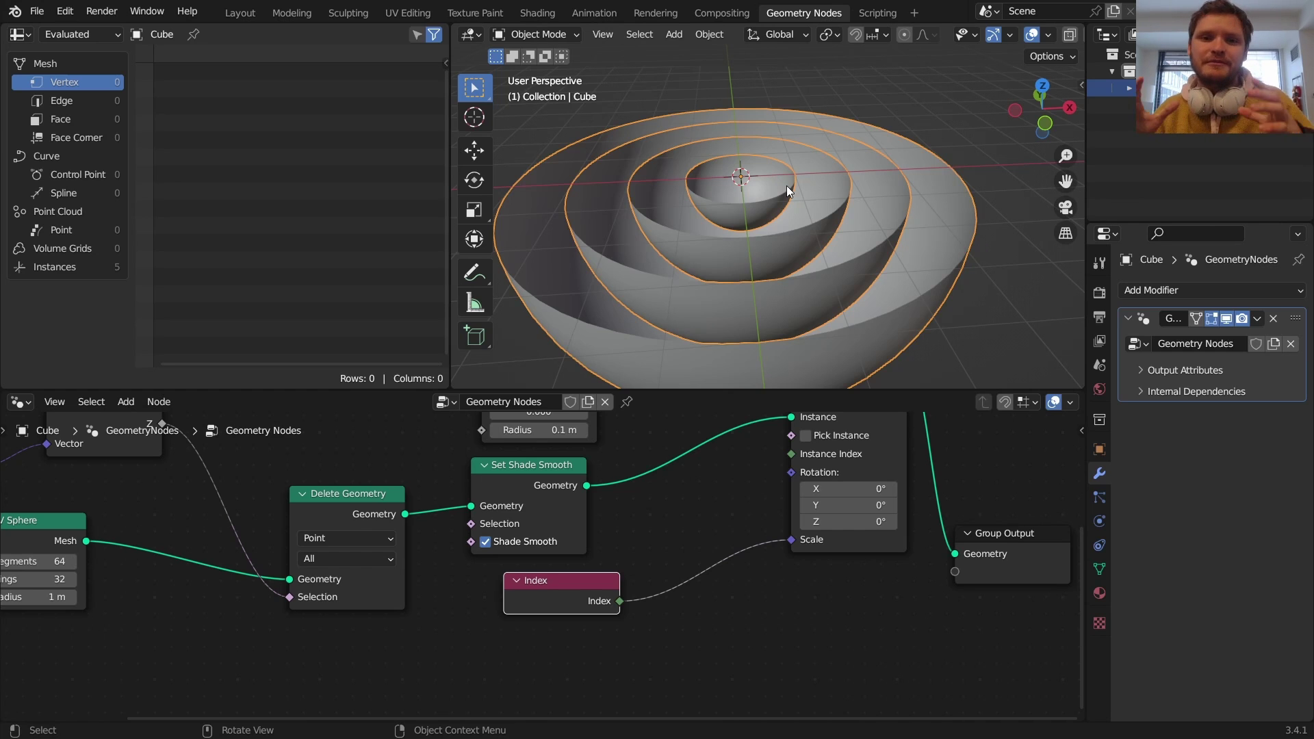
# - Insert a Math node between Index and the Scale input of Instance on Points, and set its operation to Multiply Add
pyautogui.hotkey('shift', 'a')
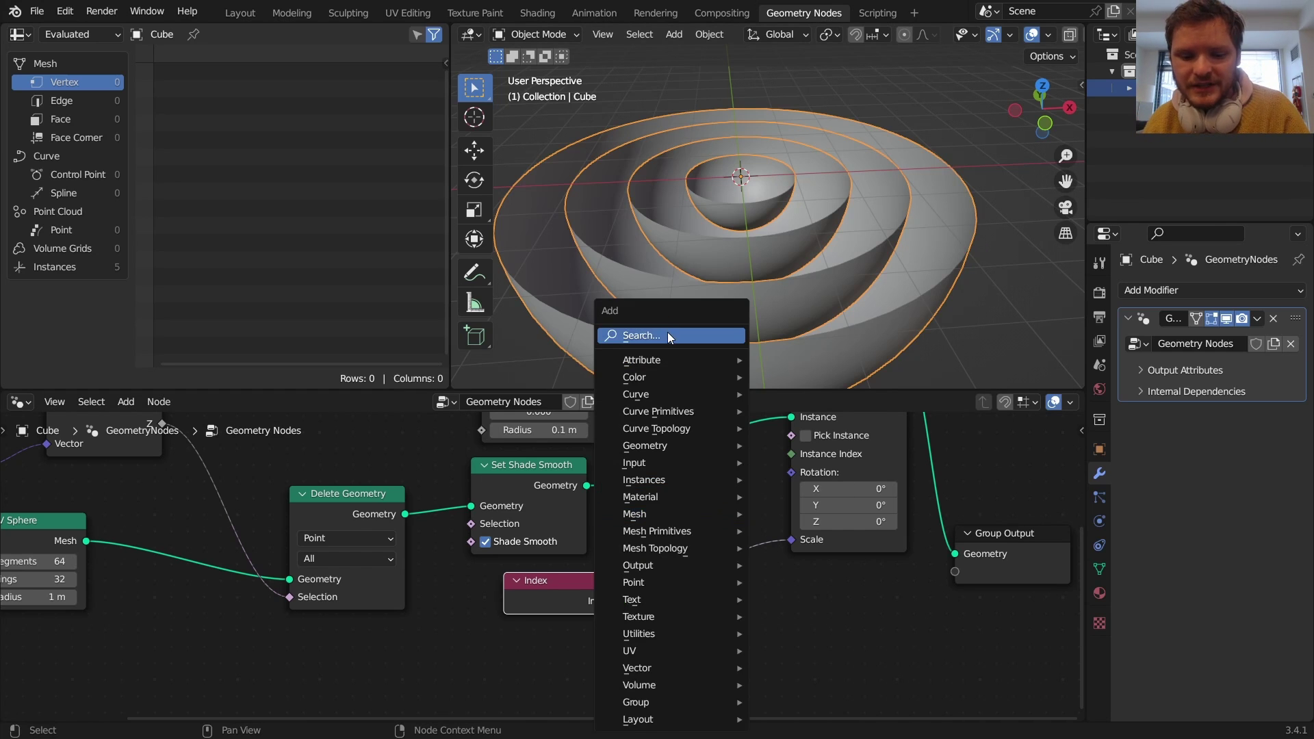
pyautogui.click(667, 331)
pyautogui.write('math')
pyautogui.click(687, 360)
pyautogui.click(704, 555)
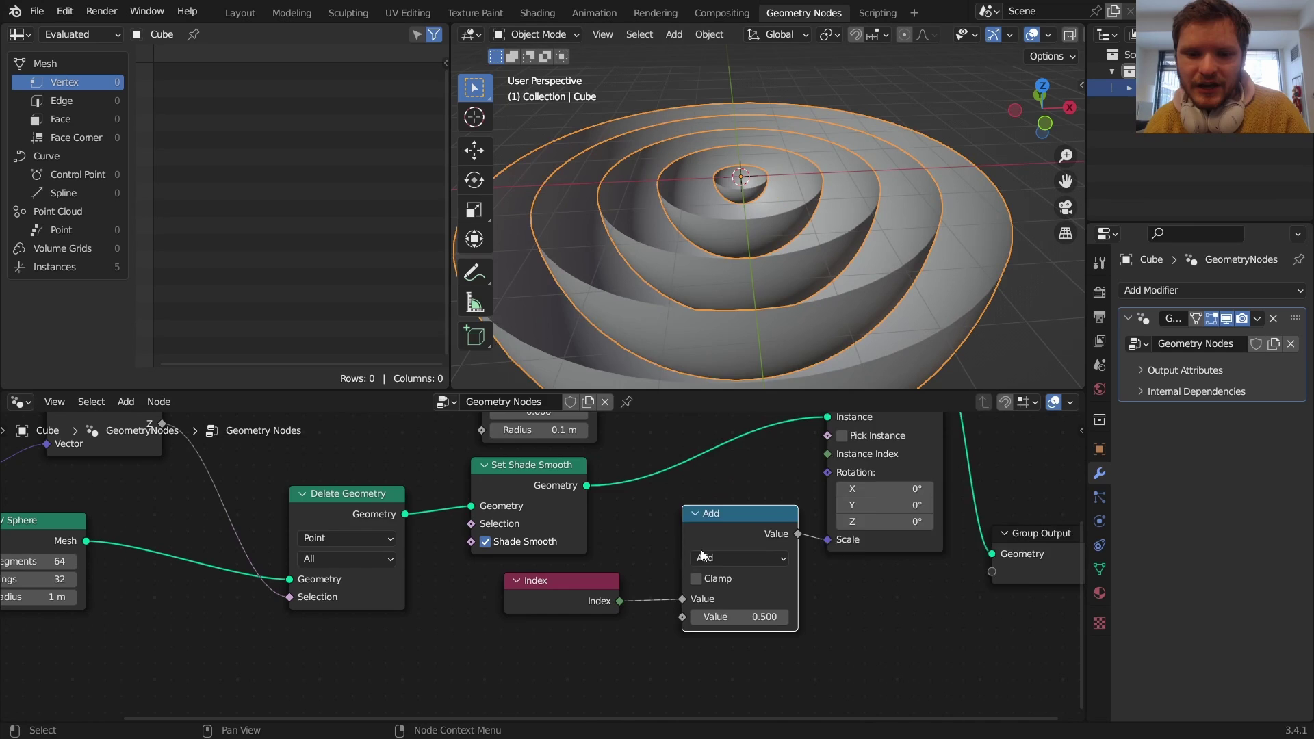
pyautogui.click(706, 556)
pyautogui.click(282, 423)
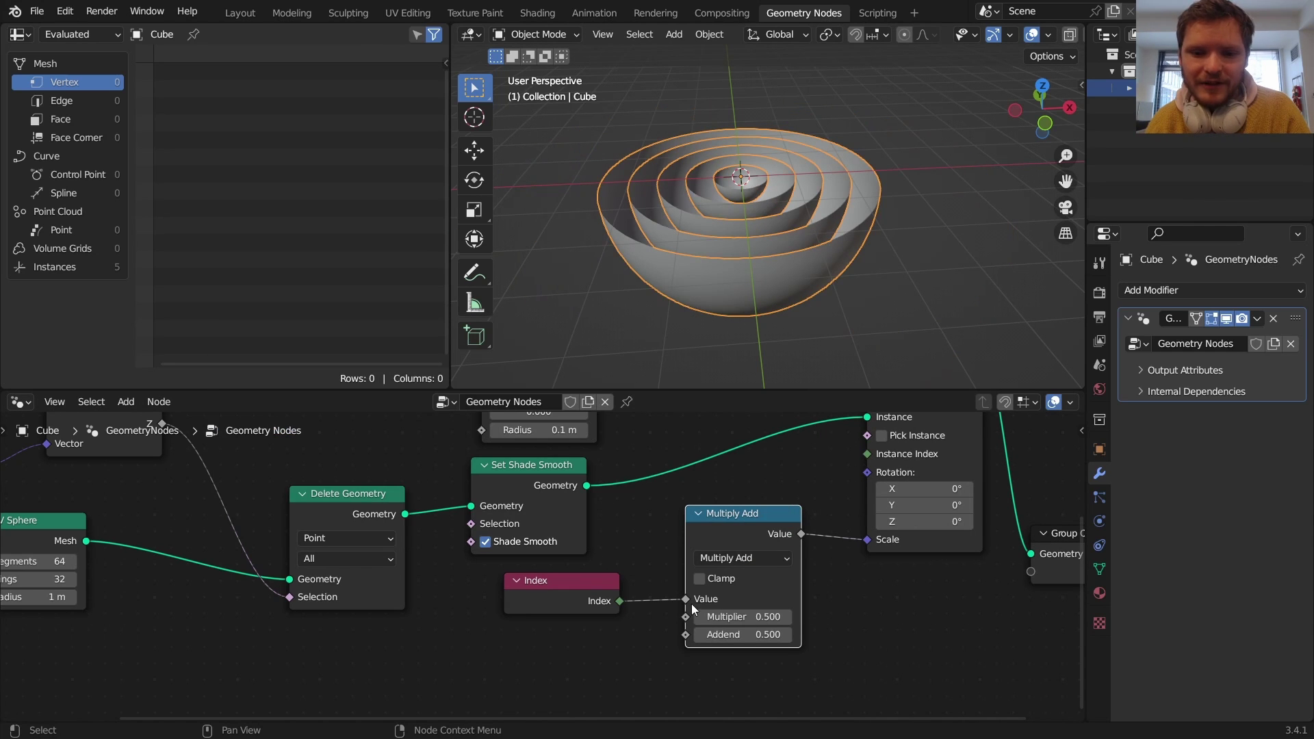
# - Set the Multiplier of the Multiply Add node to 0.130 to tighten the spacing between the bowls
pyautogui.scroll(3, 746, 264)
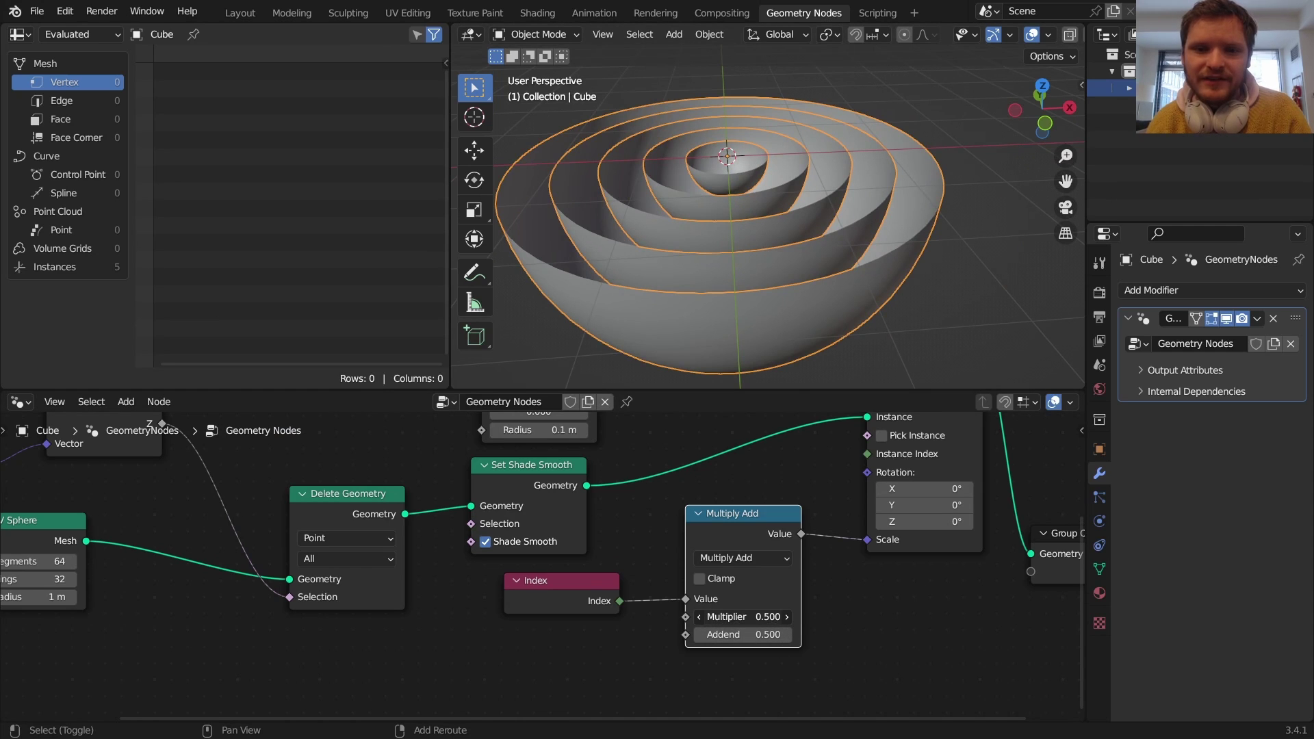
pyautogui.moveTo(746, 616); pyautogui.dragTo(722, 617)
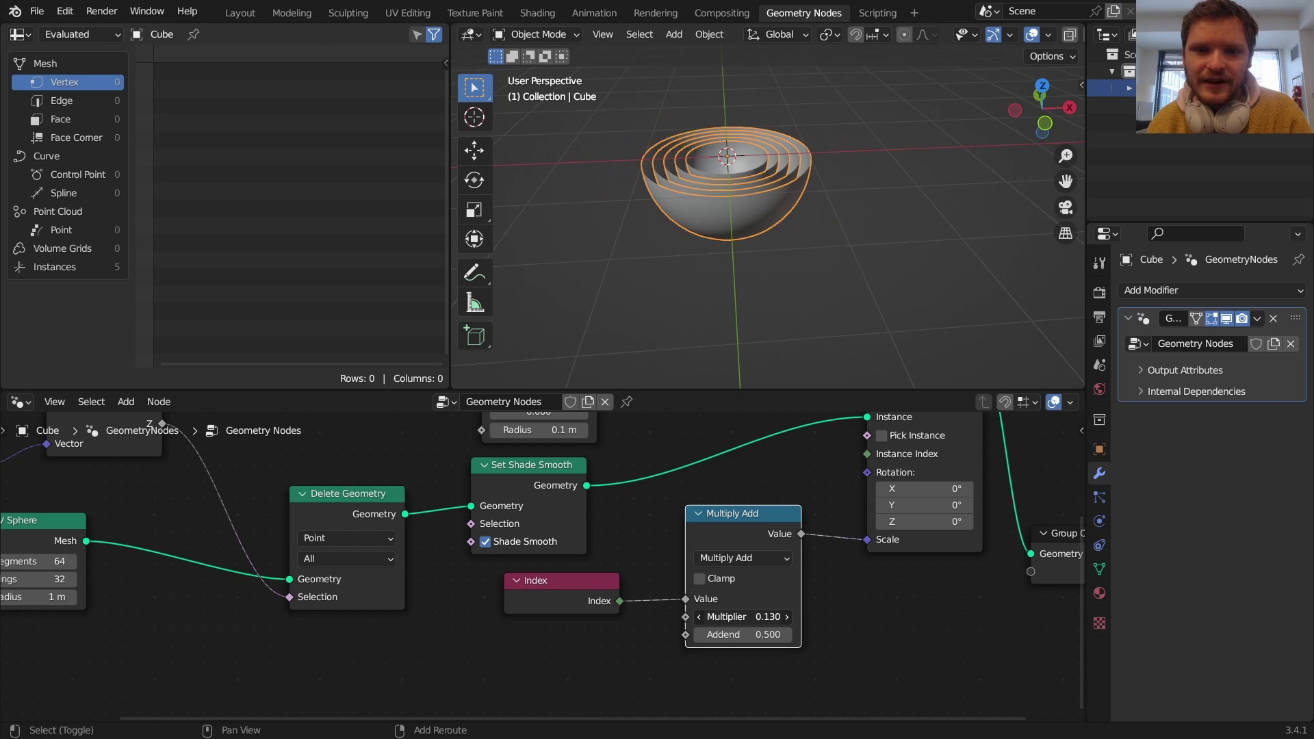
pyautogui.moveTo(811, 336); pyautogui.dragTo(743, 233, button='middle')
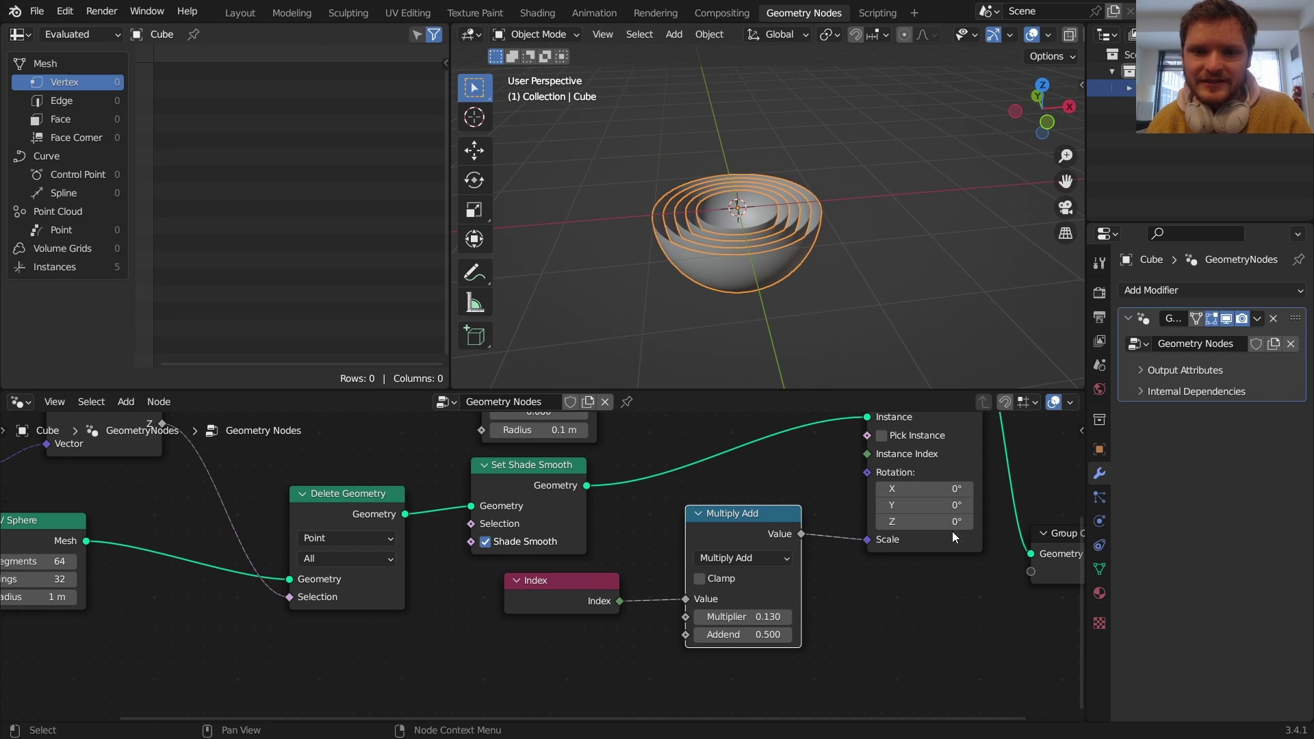
# - Set the count of the Points node to 6
pyautogui.moveTo(952, 531); pyautogui.dragTo(730, 548, button='middle')
pyautogui.moveTo(354, 503); pyautogui.dragTo(741, 655, button='middle')
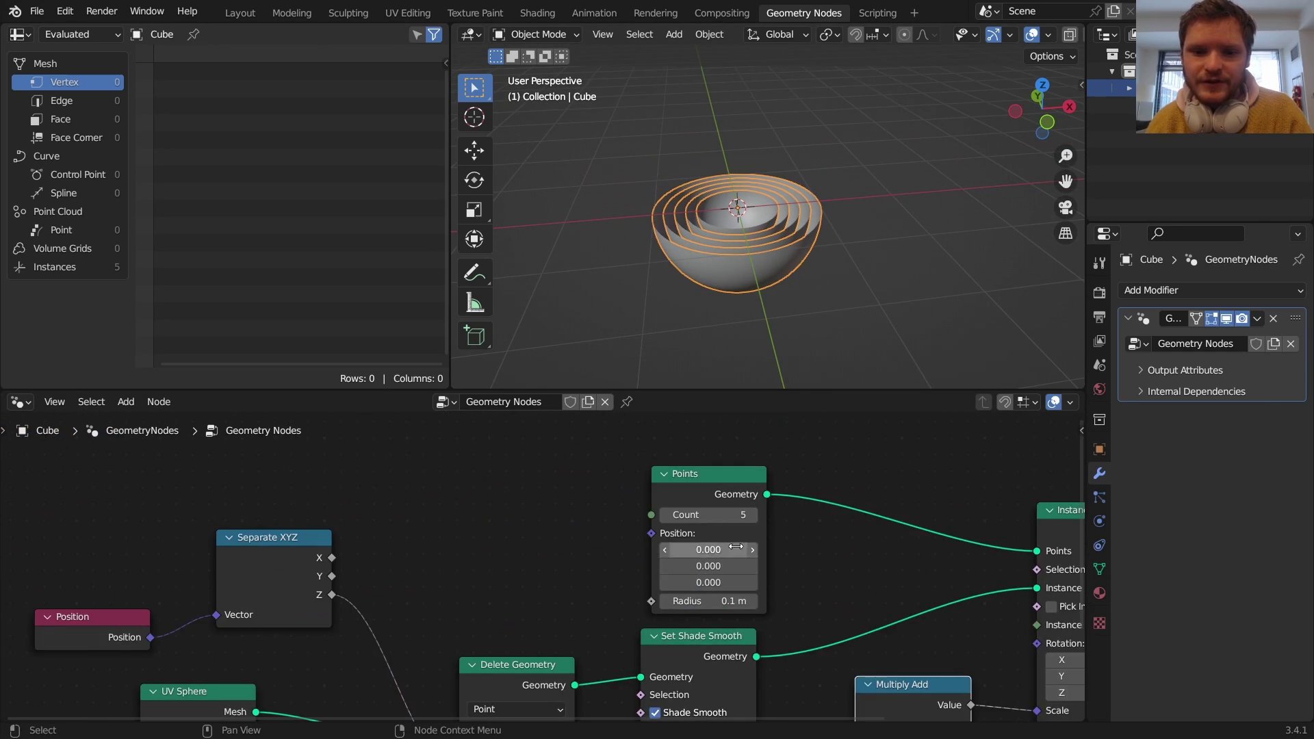
pyautogui.click(752, 515)
pyautogui.click(752, 515)
pyautogui.click(753, 515)
pyautogui.click(753, 515)
pyautogui.click(752, 515)
pyautogui.click(665, 516)
pyautogui.click(665, 516)
pyautogui.click(665, 516)
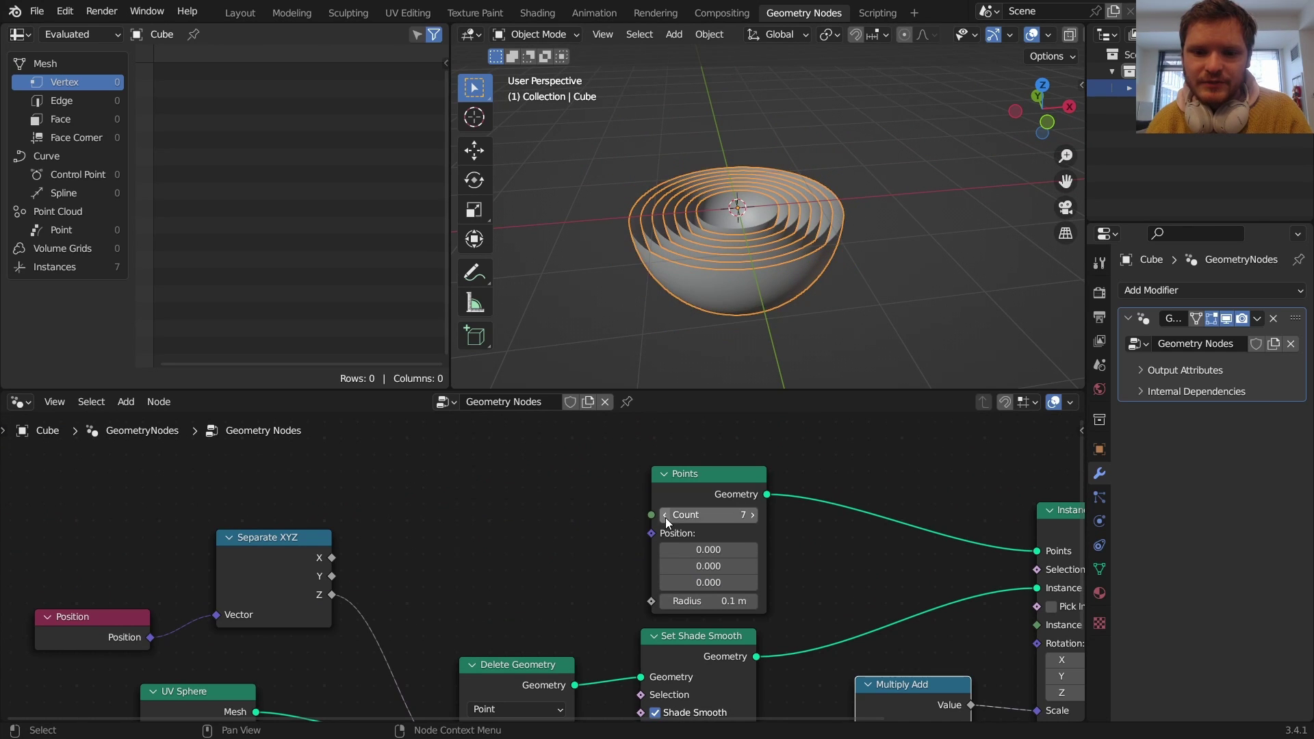
pyautogui.click(665, 516)
# - Move the Group Output farther away and insert a Rotate Instances node between it and Instance on Points
pyautogui.moveTo(881, 570); pyautogui.dragTo(370, 542, button='middle')
pyautogui.scroll(-1, 719, 546)
pyautogui.scroll(-1, 719, 545)
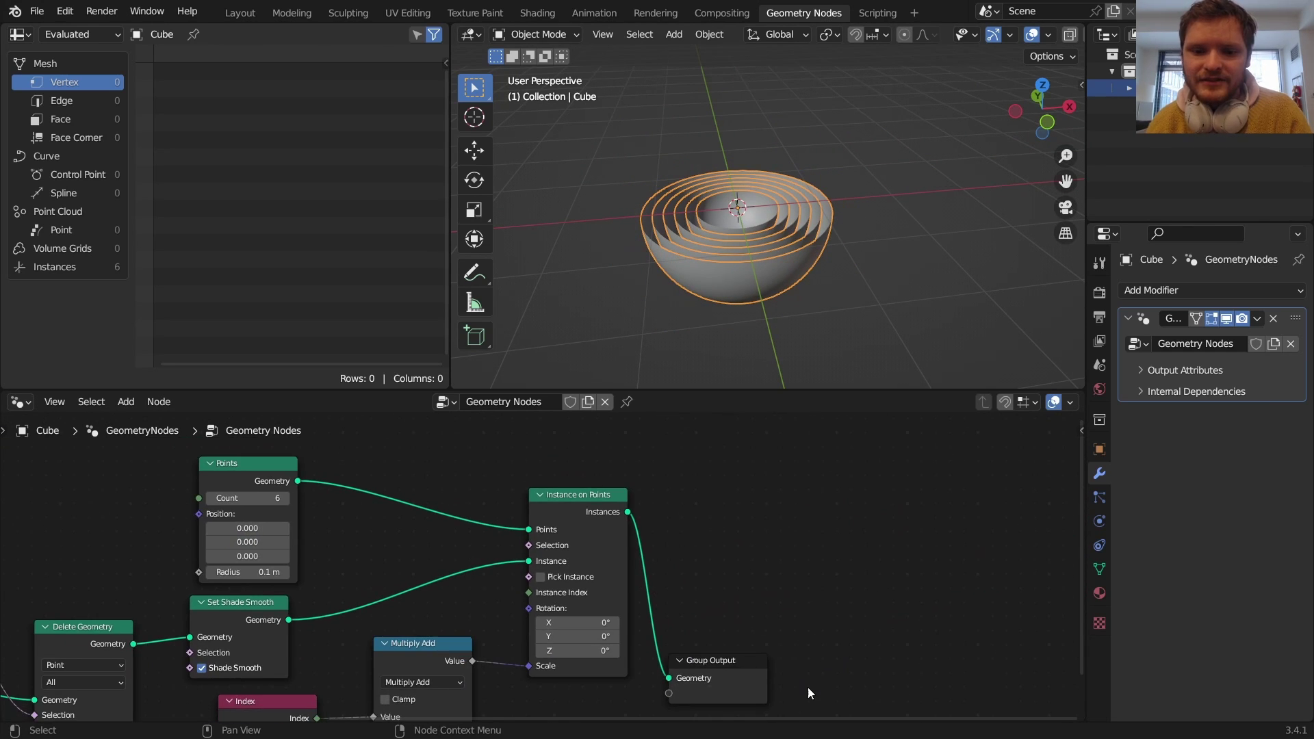
pyautogui.moveTo(722, 674); pyautogui.dragTo(973, 625)
pyautogui.hotkey('shift', 'a')
pyautogui.click(726, 339)
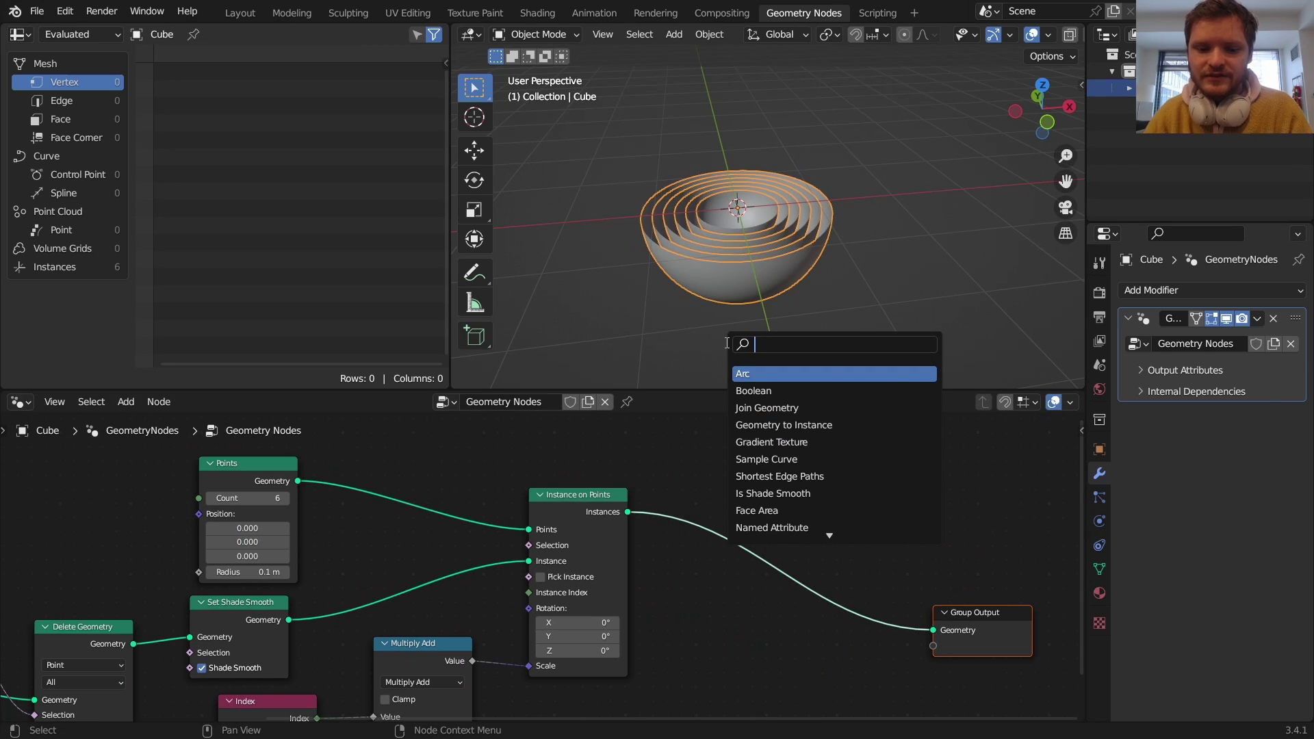
pyautogui.write('rotat')
pyautogui.click(794, 408)
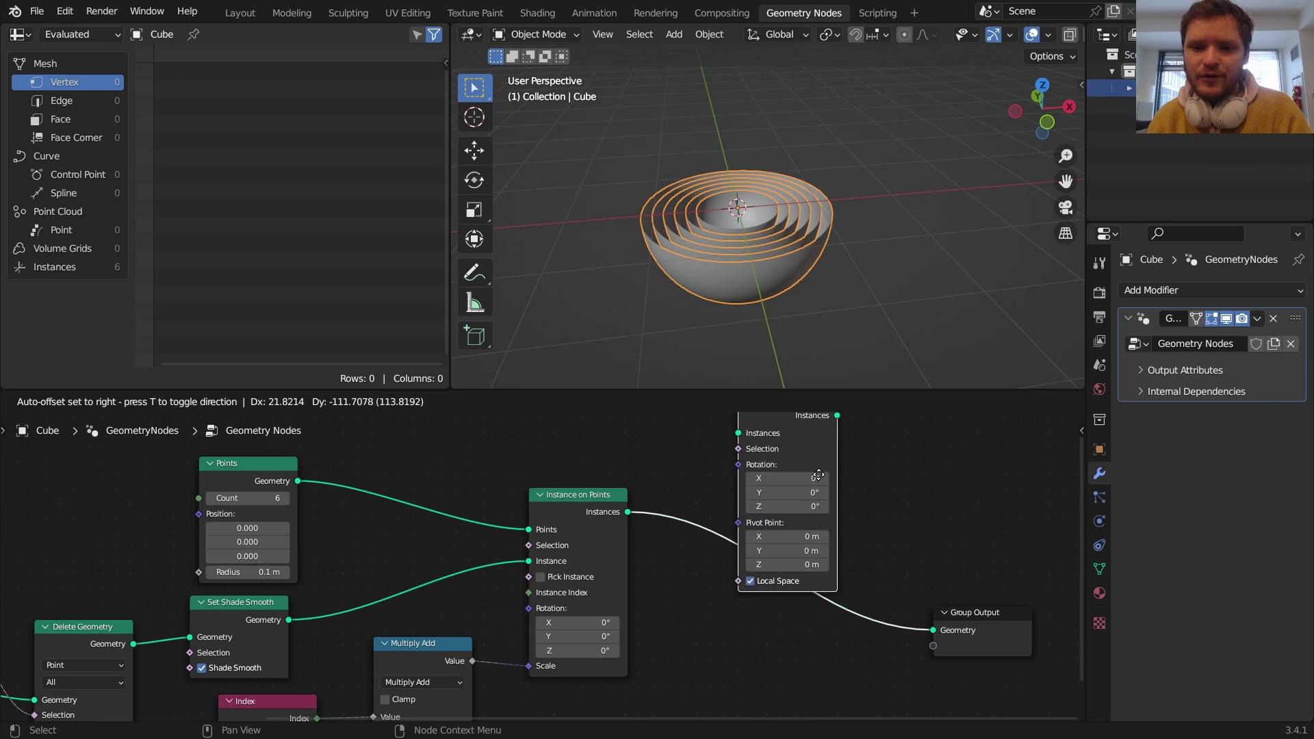
pyautogui.click(841, 597)
# - Add a Combine XYZ node with its Vector output connected to the Rotation input of Rotate Instances
pyautogui.moveTo(790, 557); pyautogui.dragTo(644, 469, button='middle')
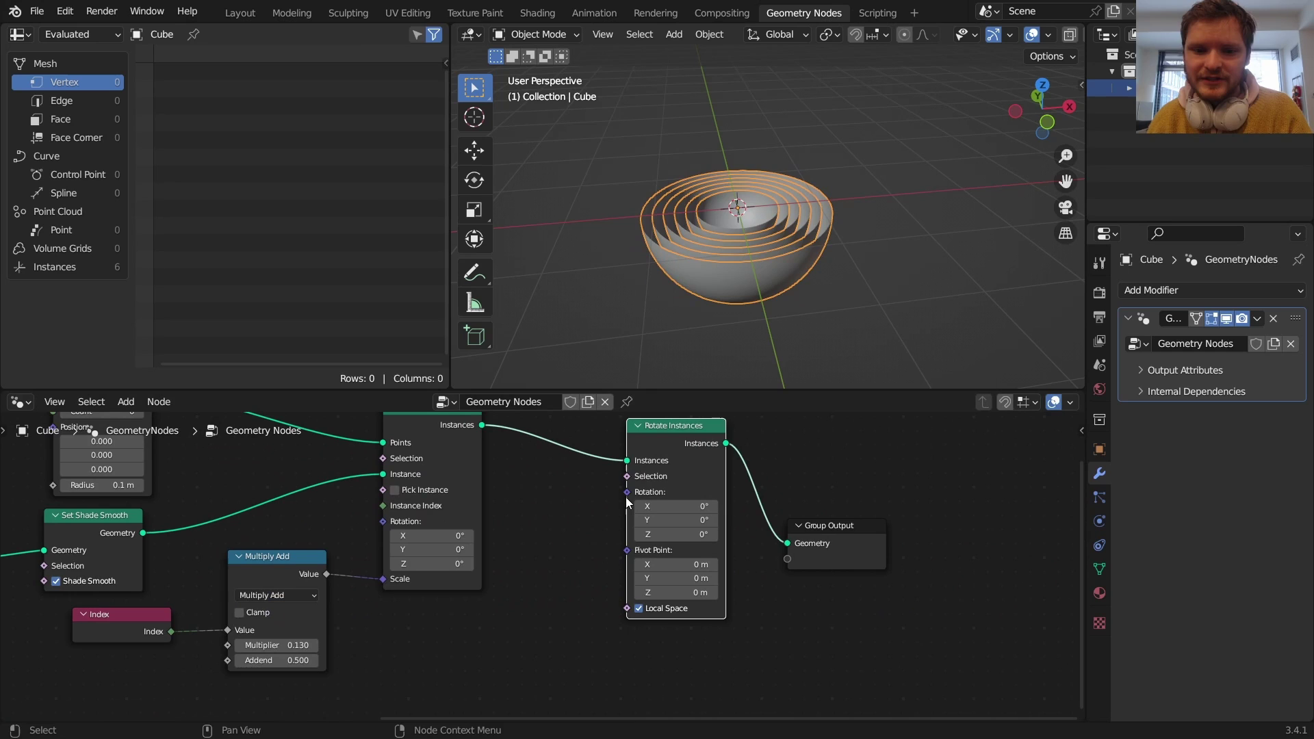
pyautogui.moveTo(585, 602); pyautogui.dragTo(585, 604)
pyautogui.write('combi')
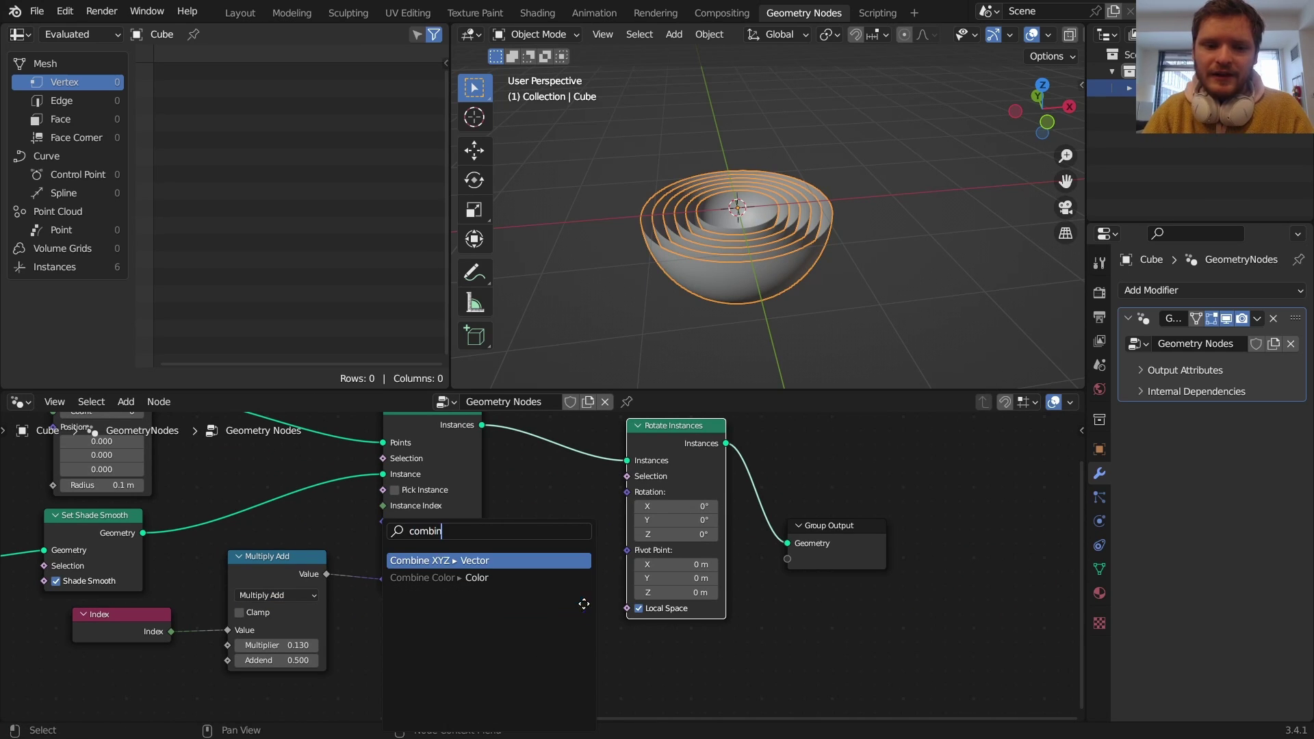
pyautogui.write('n')
pyautogui.press('Return')
# - Set the Combine XYZ node's X to 0.200 and its Z to 18.100 to tilt and spin the bowls
pyautogui.scroll(3, 785, 237)
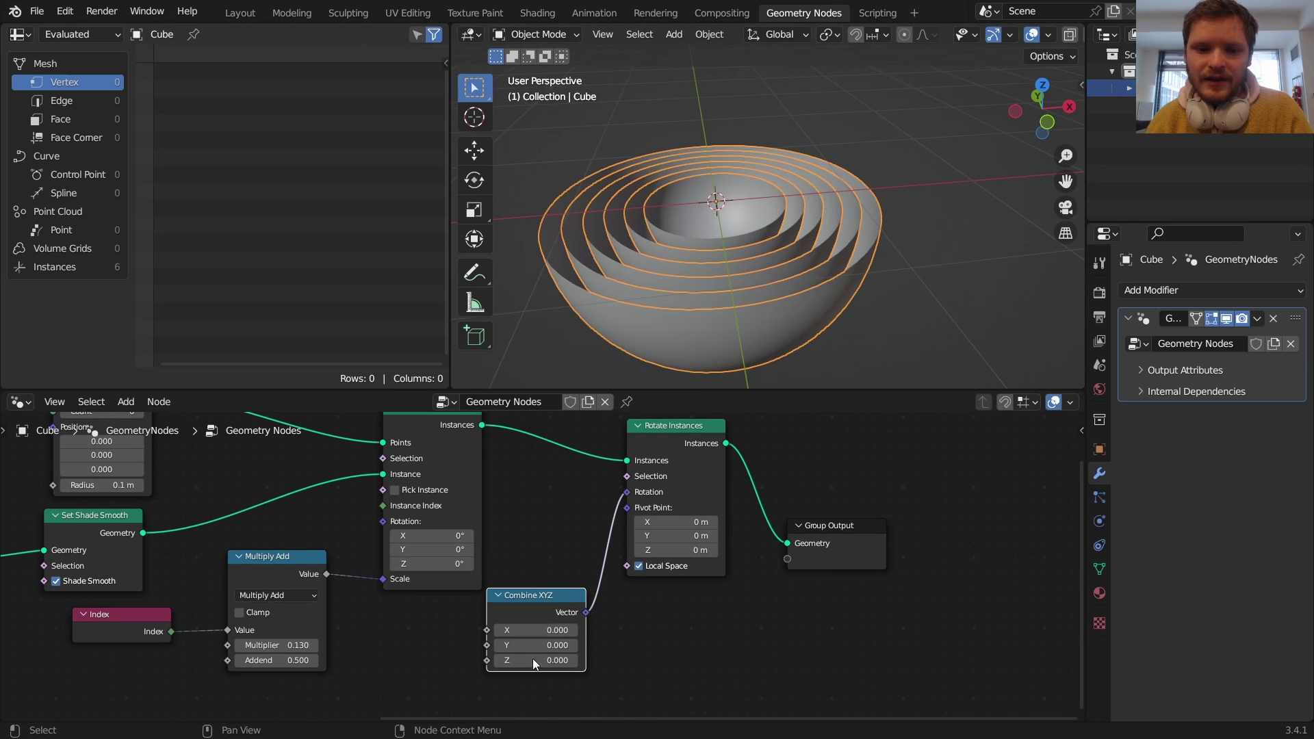
pyautogui.moveTo(546, 629); pyautogui.dragTo(585, 629)
pyautogui.moveTo(703, 231); pyautogui.dragTo(805, 203, button='middle')
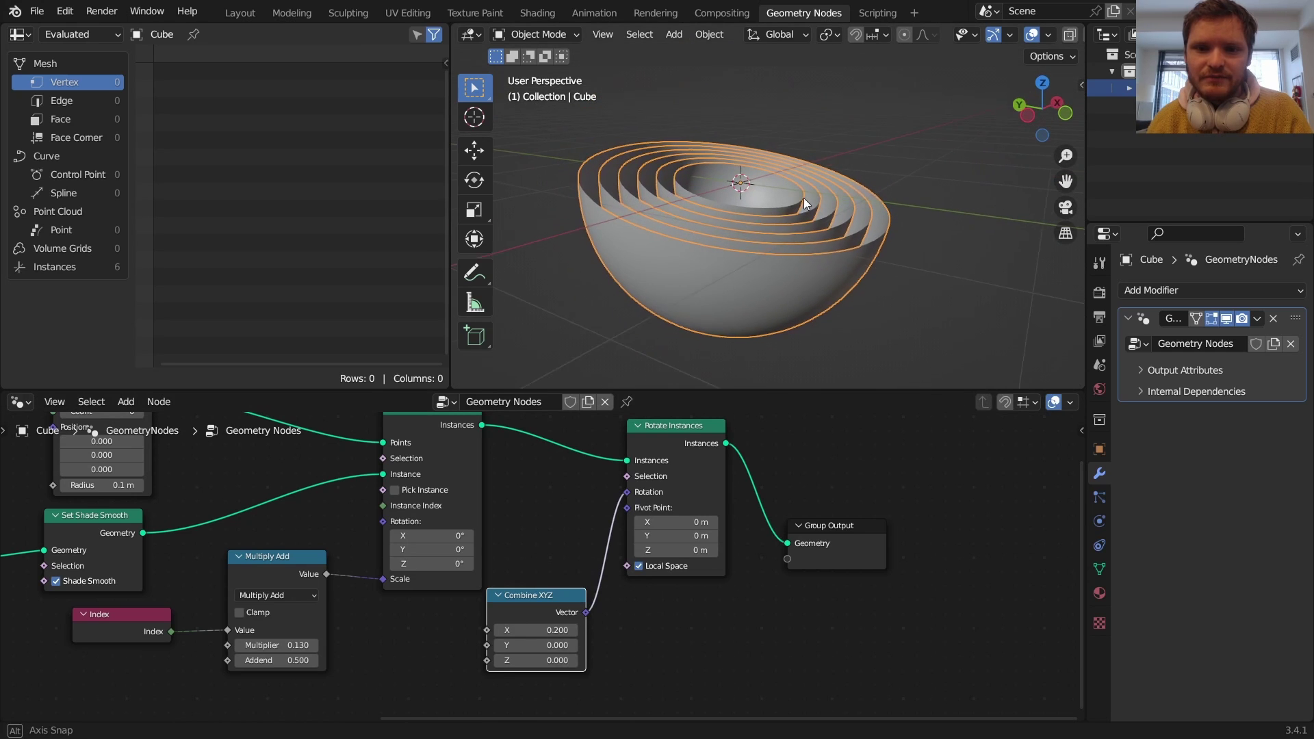
pyautogui.moveTo(543, 655); pyautogui.dragTo(469, 657)
pyautogui.moveTo(470, 657); pyautogui.dragTo(643, 602, button='middle')
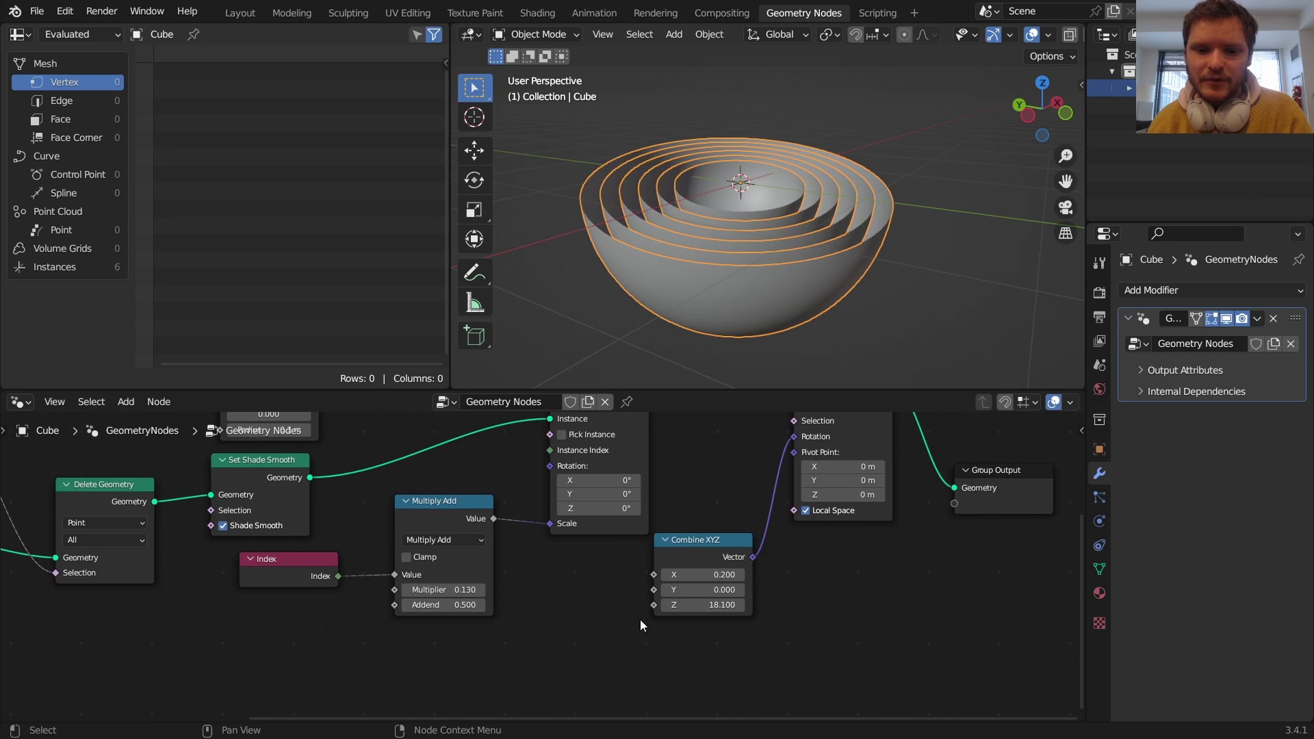
# - Add a Scene Time node with Seconds connected to the Z input of Combine XYZ, and play the animation
pyautogui.moveTo(654, 605); pyautogui.dragTo(527, 646)
pyautogui.write('sec')
pyautogui.press('Return')
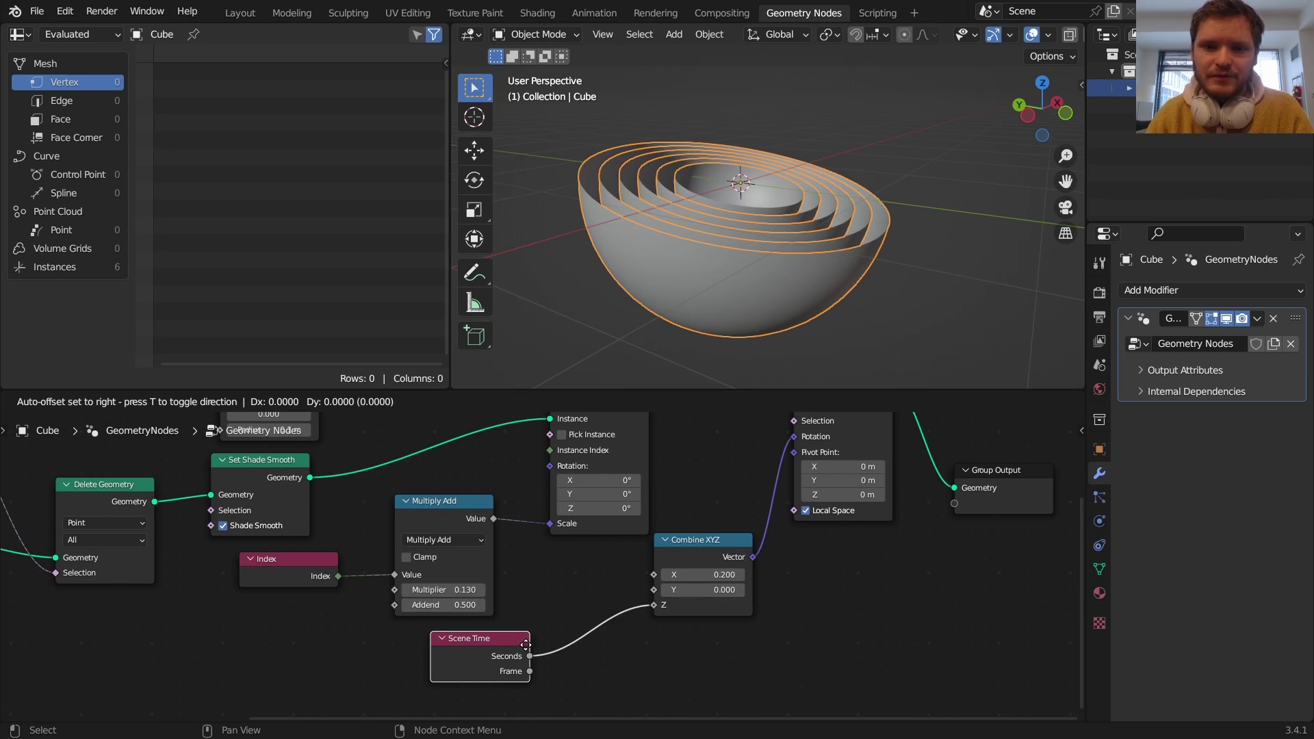
pyautogui.press('space')
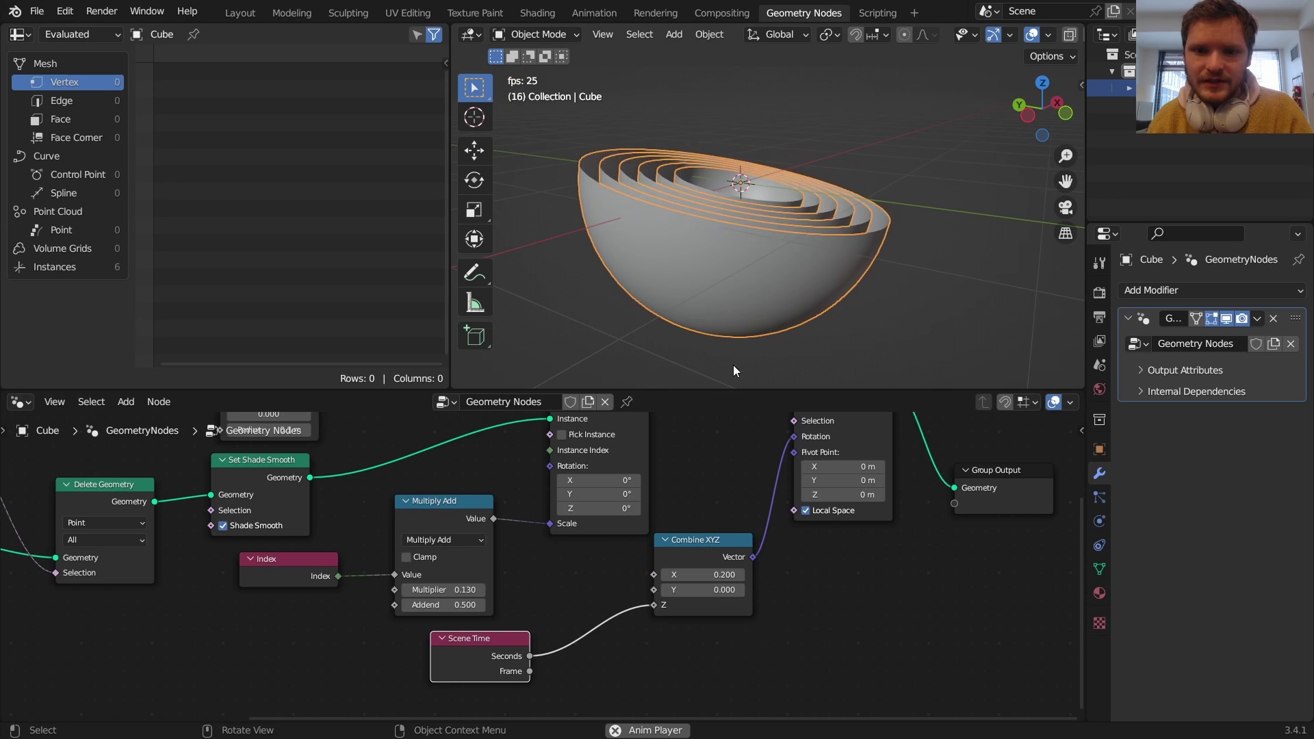
# - Duplicate the Multiply Add node onto the link between Scene Time and Combine XYZ, and change it to Multiply with a value of 4
pyautogui.click(438, 517)
pyautogui.hotkey('shift', 'd')
pyautogui.click(629, 601)
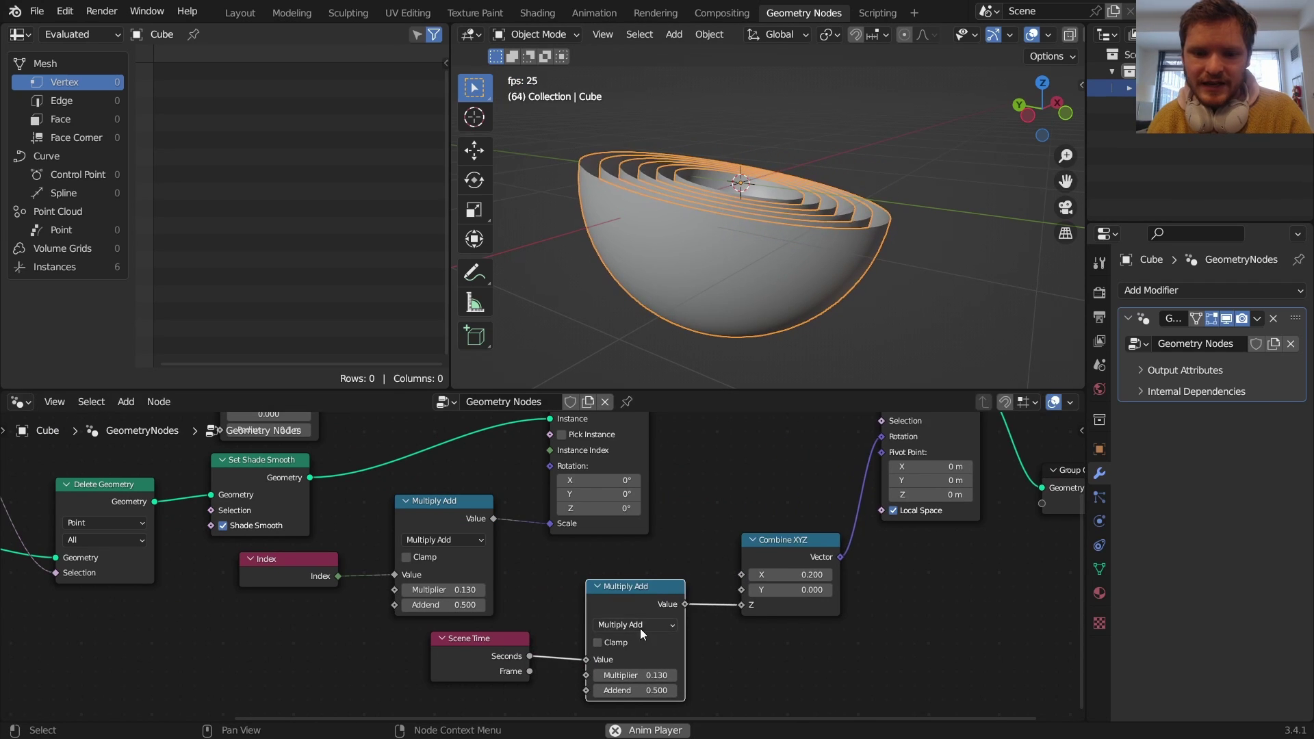
pyautogui.click(638, 625)
pyautogui.click(633, 596)
pyautogui.click(638, 674)
pyautogui.write('4')
pyautogui.press('Return')
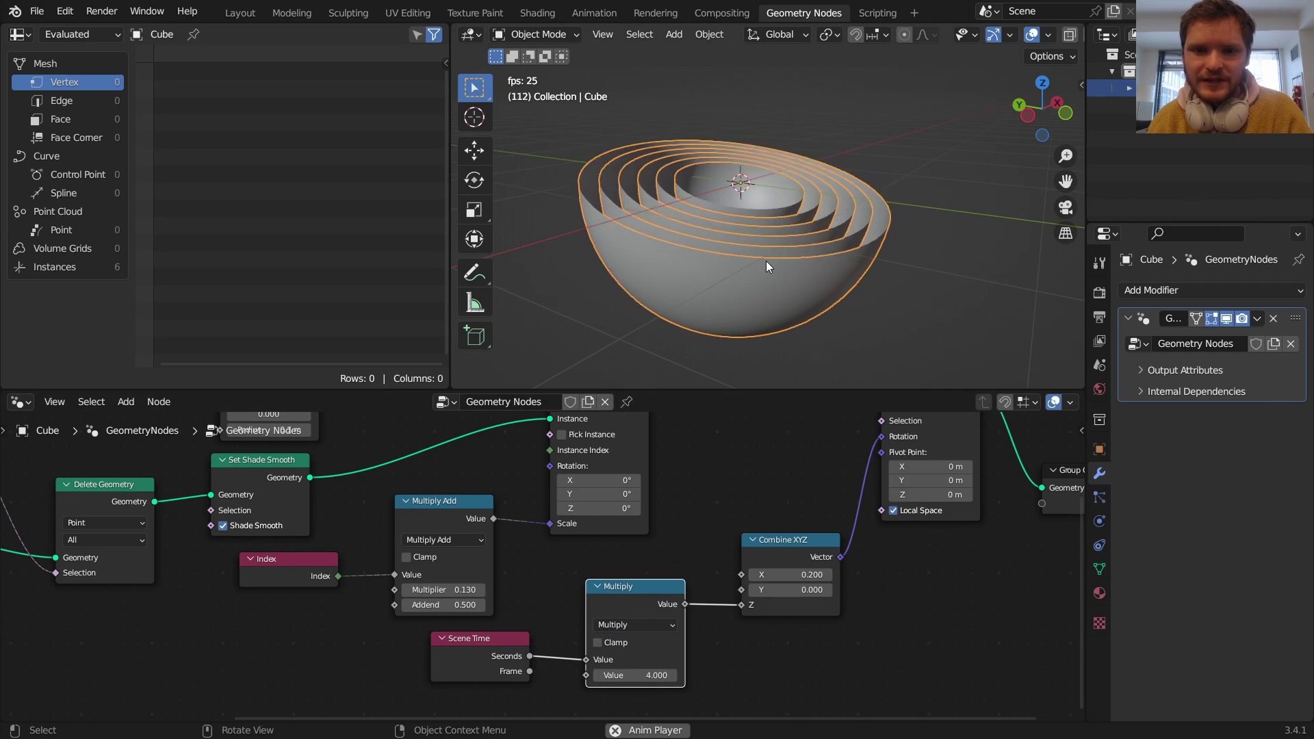
# - Duplicate the Multiply node onto the link to the Z input of Combine XYZ and change the copy's operation to Add
pyautogui.moveTo(654, 594); pyautogui.dragTo(711, 485, button='middle')
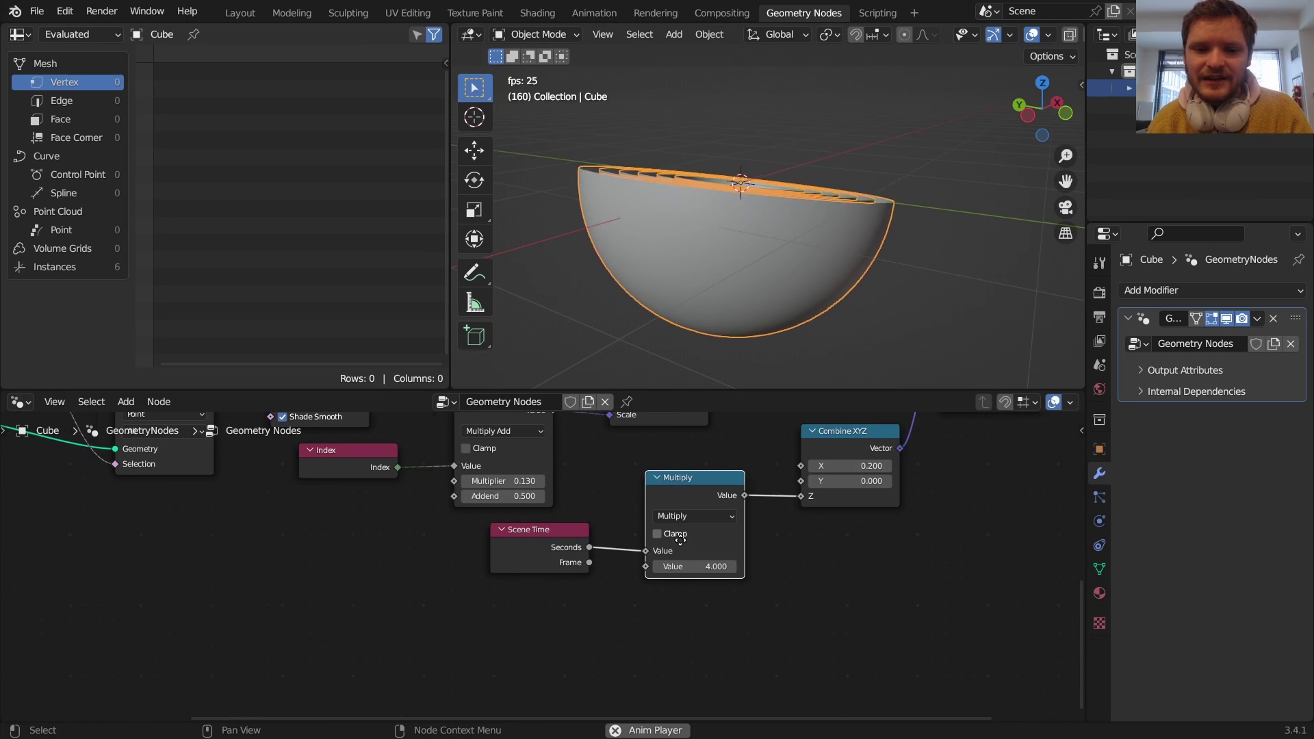
pyautogui.hotkey('shift', 'd')
pyautogui.click(774, 484)
pyautogui.click(829, 523)
pyautogui.click(805, 553)
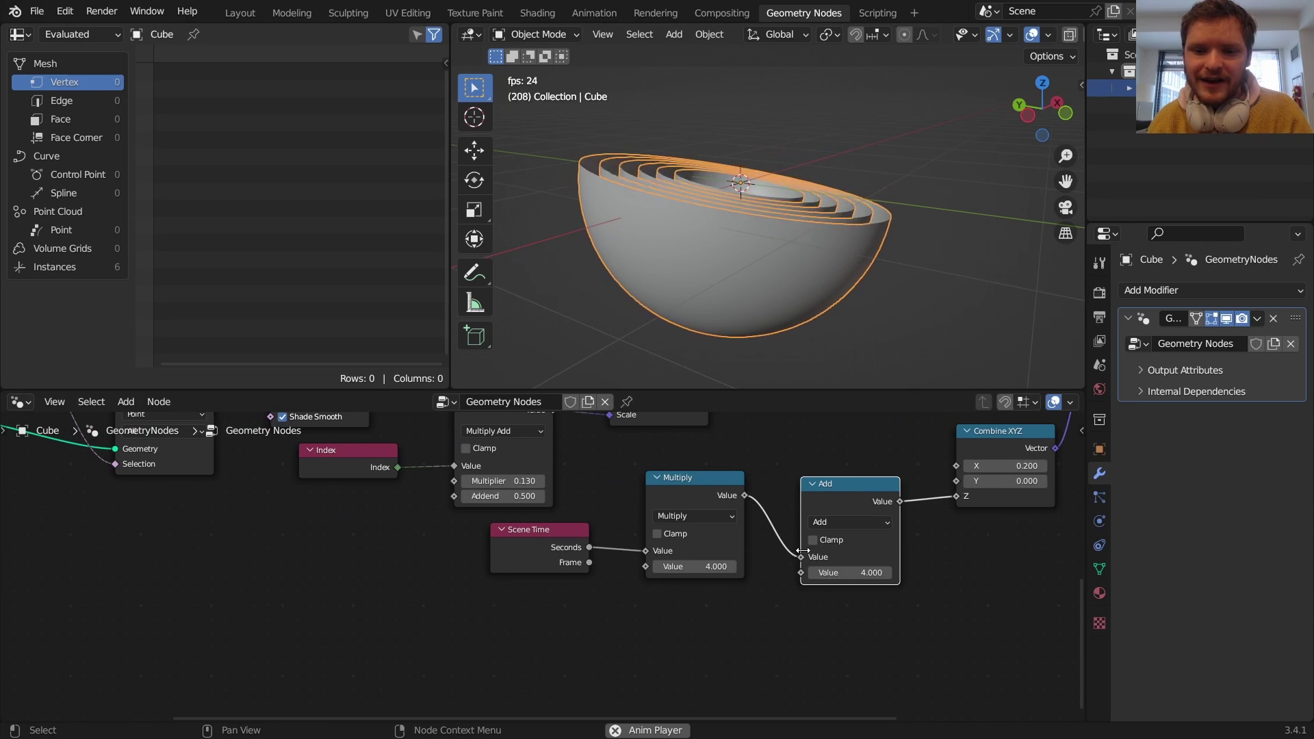
# - Connect the Index output to the second Value input of the Add node and deselect the bowls object
pyautogui.moveTo(805, 553); pyautogui.dragTo(839, 548, button='middle')
pyautogui.moveTo(838, 569); pyautogui.dragTo(433, 462)
pyautogui.moveTo(761, 195); pyautogui.dragTo(770, 170, button='middle')
pyautogui.click(939, 208)
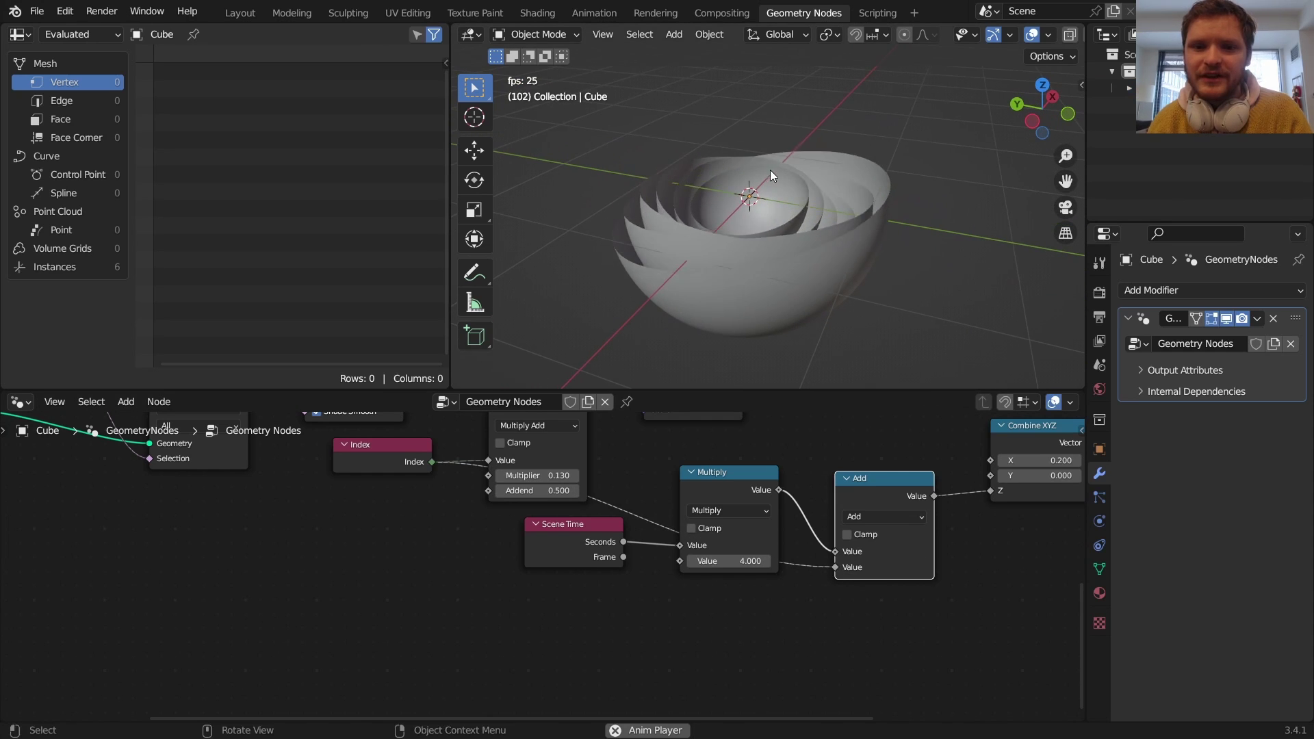
# - Insert an Extrude Mesh node between Rotate Instances and the Group Output
pyautogui.moveTo(1050, 424); pyautogui.dragTo(501, 638, button='middle')
pyautogui.hotkey('shift', 'a')
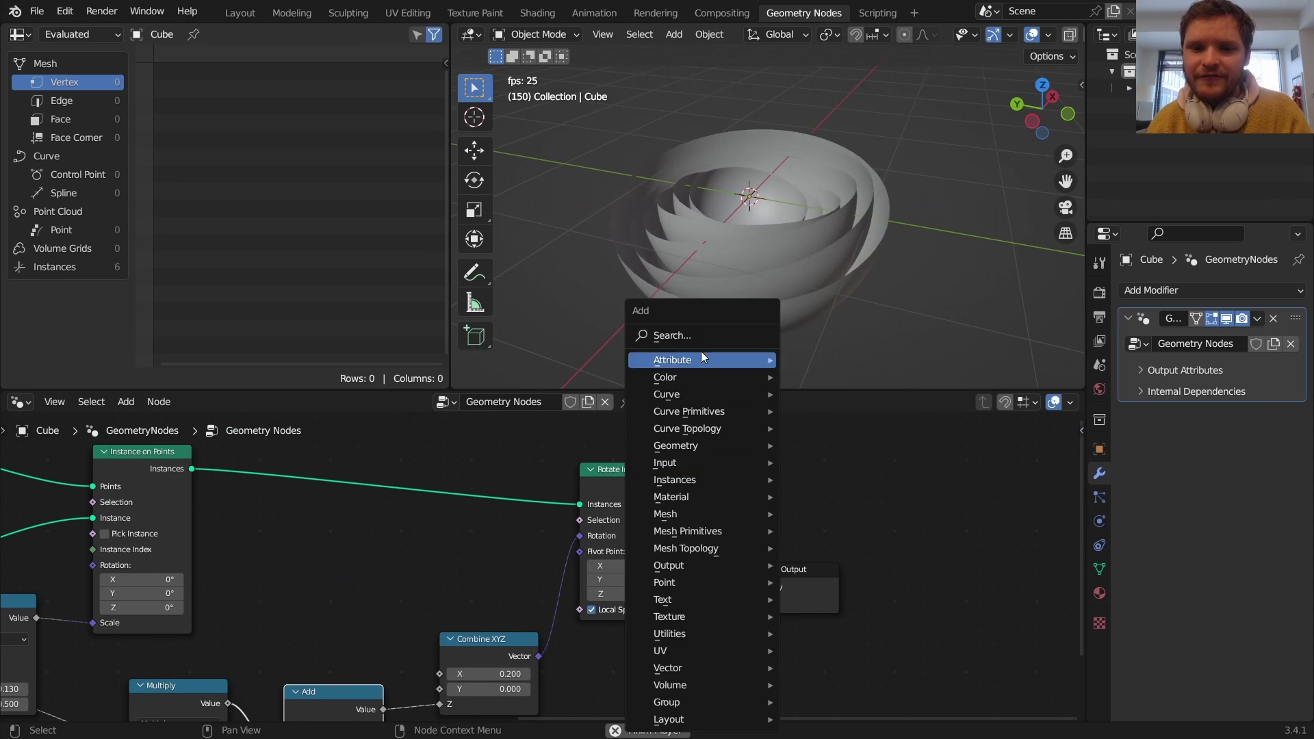
pyautogui.write('ext')
pyautogui.press('Return')
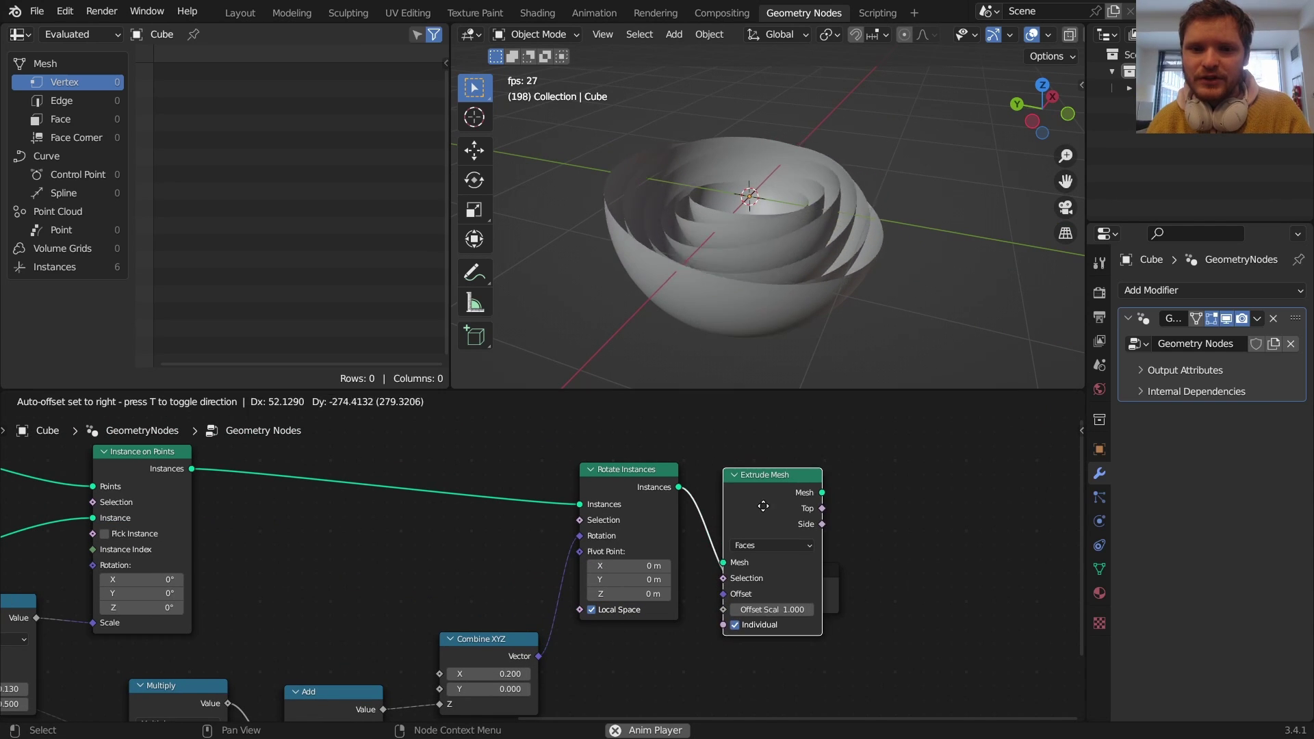
pyautogui.click(783, 493)
# - Disable Individual on the Extrude Mesh node, set its Offset Scale to 0.080, and stop the animation playback
pyautogui.click(748, 625)
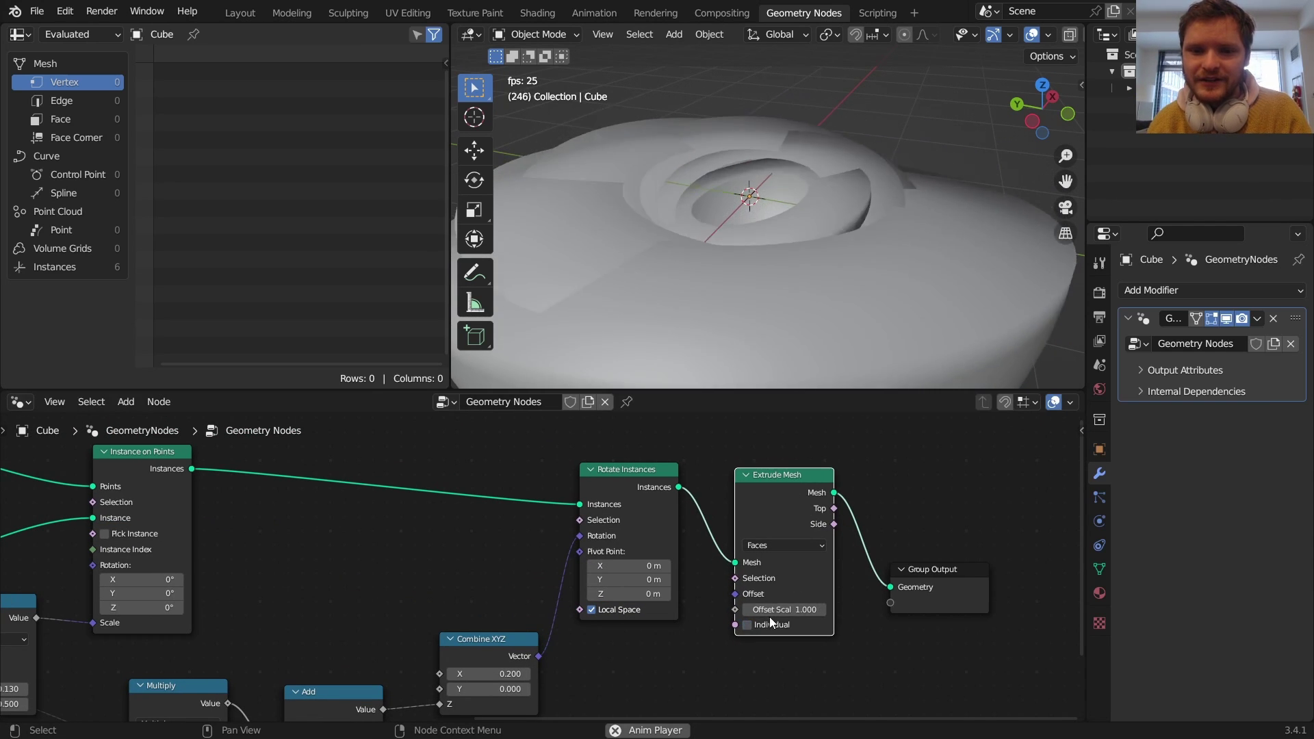
pyautogui.keyDown('shift'); pyautogui.moveTo(777, 609); pyautogui.dragTo(724, 609); pyautogui.keyUp('shift')
pyautogui.press('space')
pyautogui.moveTo(746, 281); pyautogui.dragTo(879, 205, button='middle')
pyautogui.scroll(5, 869, 179)
# - Add a Flip Faces node above the Extrude Mesh node
pyautogui.moveTo(720, 450); pyautogui.dragTo(686, 568, button='middle')
pyautogui.hotkey('shift', 'a')
pyautogui.click(626, 349)
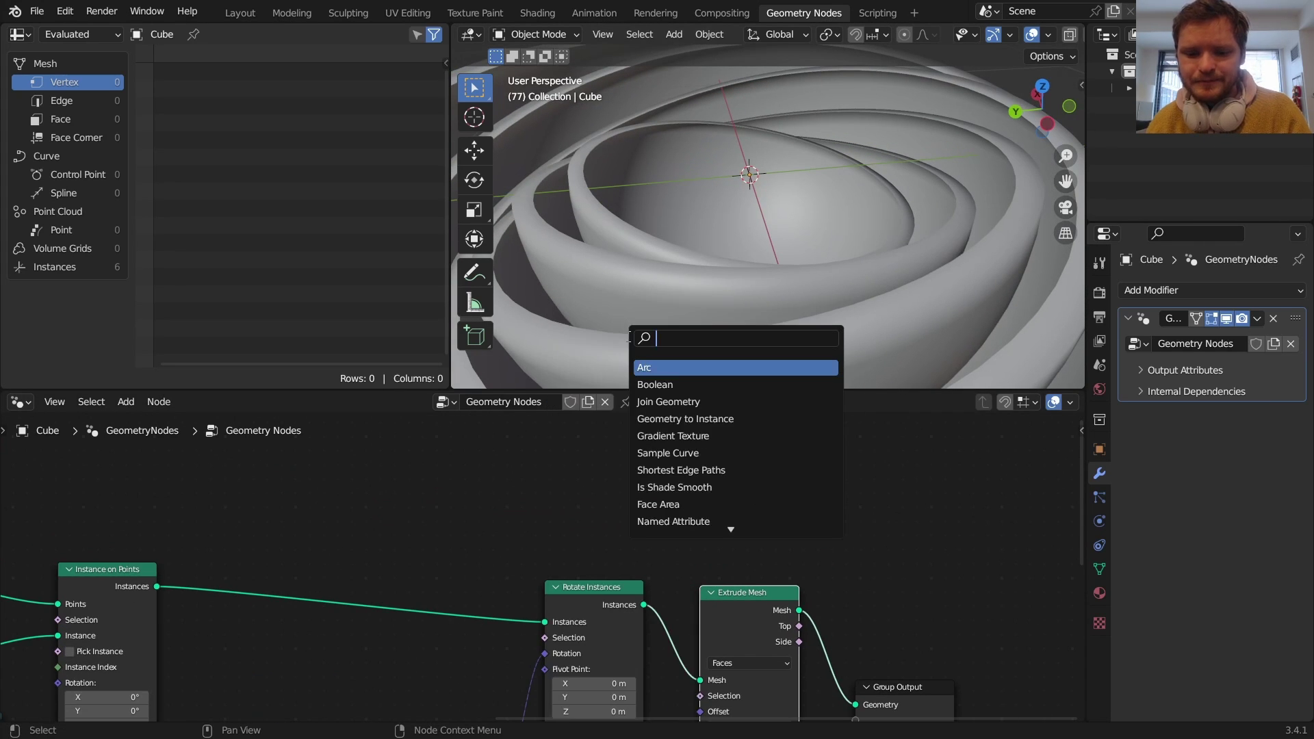
pyautogui.write('fl')
pyautogui.click(660, 364)
pyautogui.click(726, 529)
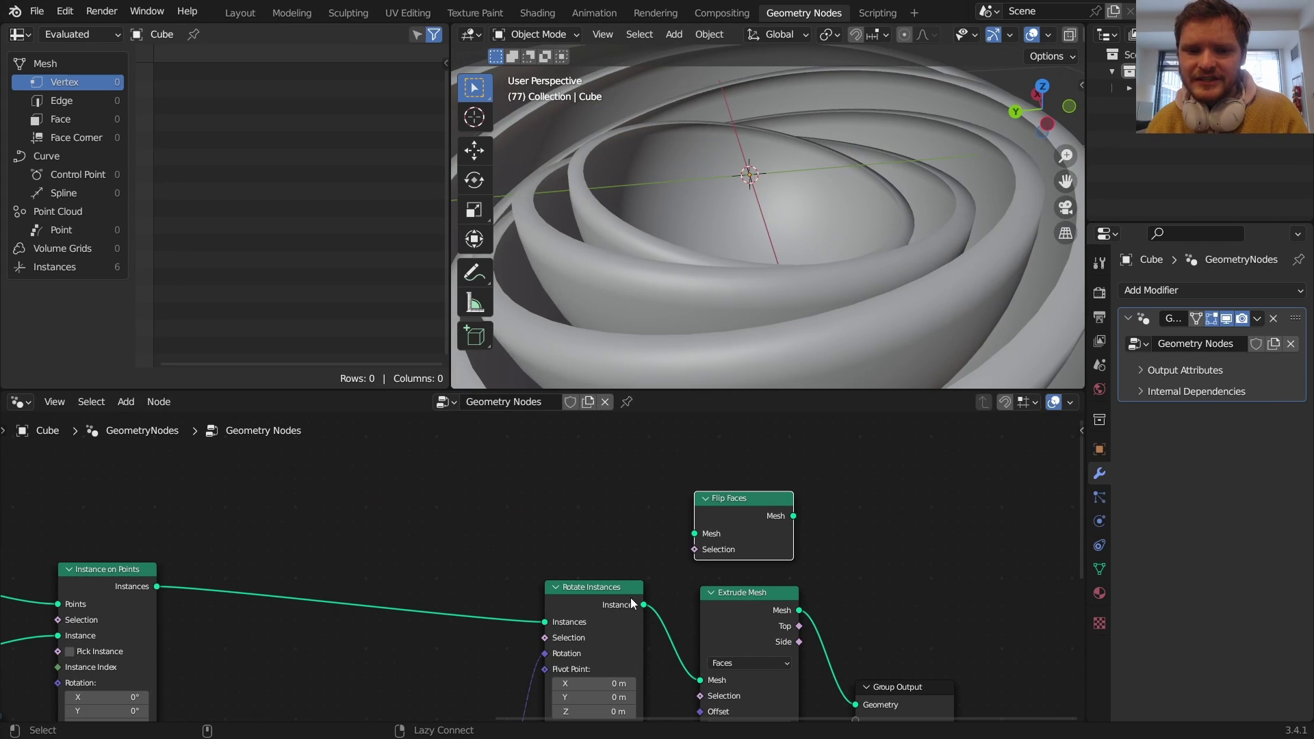
# - Connect Rotate Instances to Flip Faces, and combine the Flip Faces and Extrude Mesh outputs with a Join Geometry node
pyautogui.keyDown('alt'); pyautogui.moveTo(630, 598); pyautogui.dragTo(759, 534, button='right'); pyautogui.keyUp('alt')
pyautogui.moveTo(759, 573); pyautogui.dragTo(677, 529, button='middle')
pyautogui.keyDown('ctrl'); pyautogui.keyDown('shift'); pyautogui.moveTo(676, 503); pyautogui.dragTo(687, 579, button='right'); pyautogui.keyUp('shift'); pyautogui.keyUp('ctrl')
pyautogui.moveTo(802, 635); pyautogui.dragTo(708, 622, button='middle')
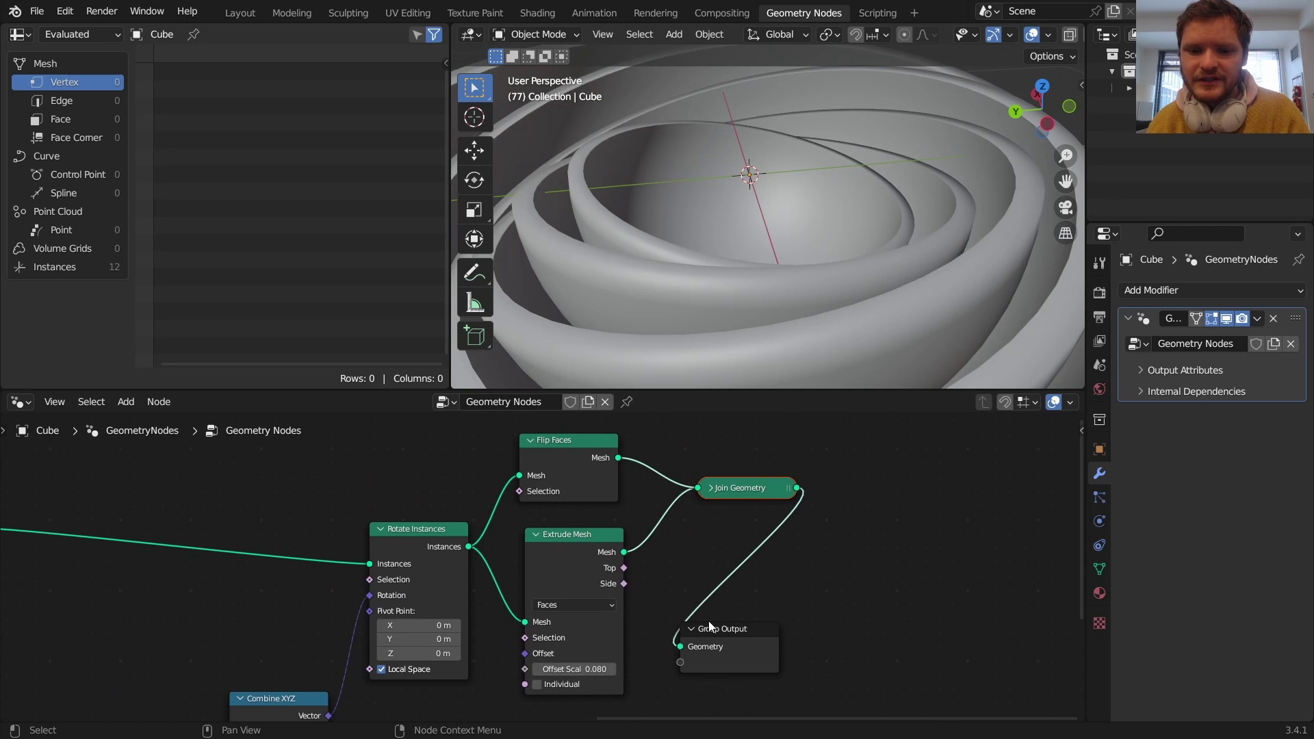
# - Move the Group Output aside and insert a Merge by Distance node between Join Geometry and the Group Output
pyautogui.moveTo(708, 624); pyautogui.dragTo(914, 603)
pyautogui.hotkey('shift', 'a')
pyautogui.click(814, 334)
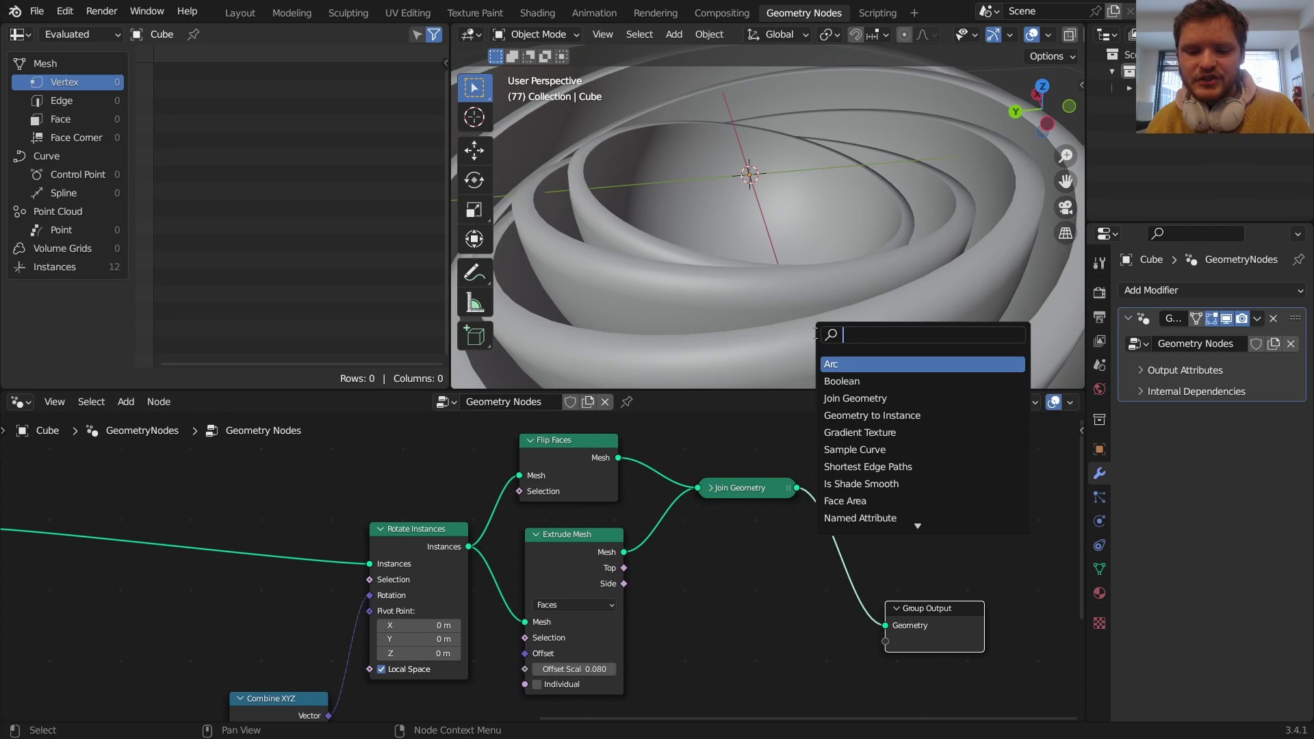
pyautogui.write('merge')
pyautogui.click(852, 364)
pyautogui.click(890, 527)
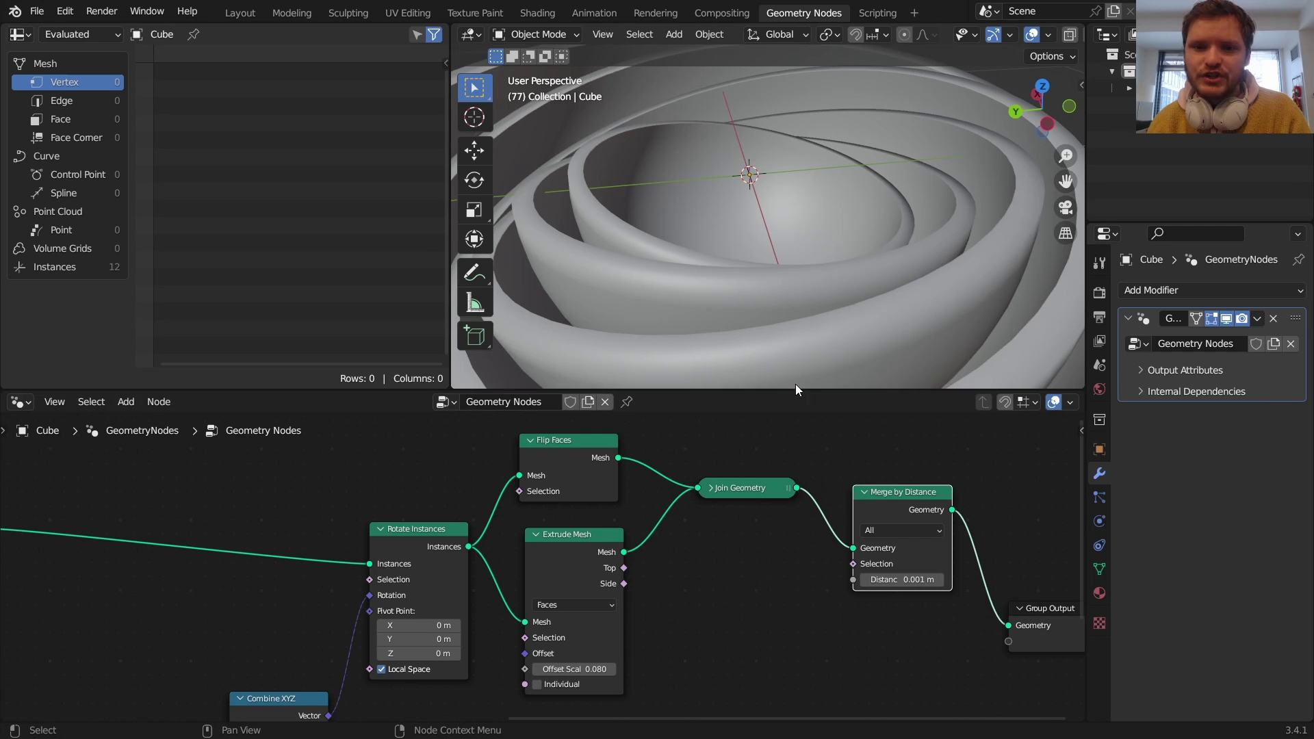
# - Play the animation to examine the thickened, rotating bowls from above, and stop playback
pyautogui.moveTo(745, 269); pyautogui.dragTo(746, 271, button='middle')
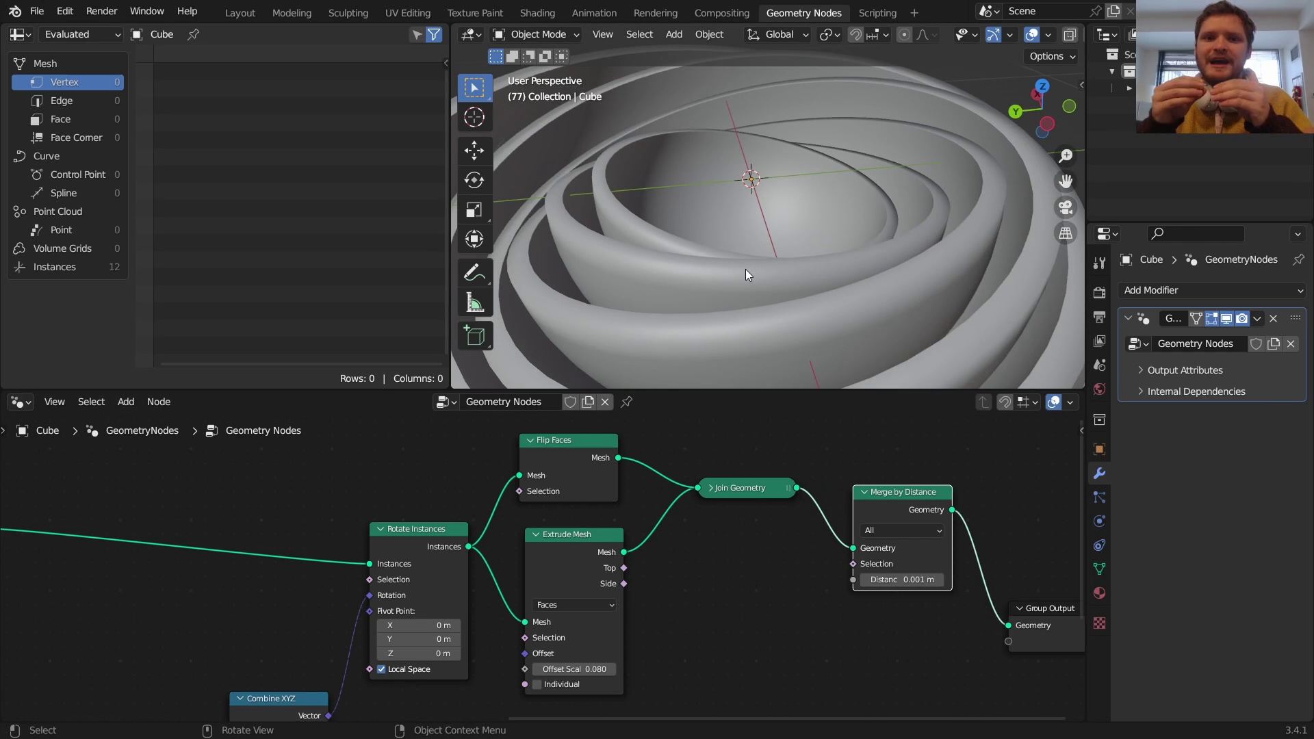
pyautogui.scroll(-5, 771, 226)
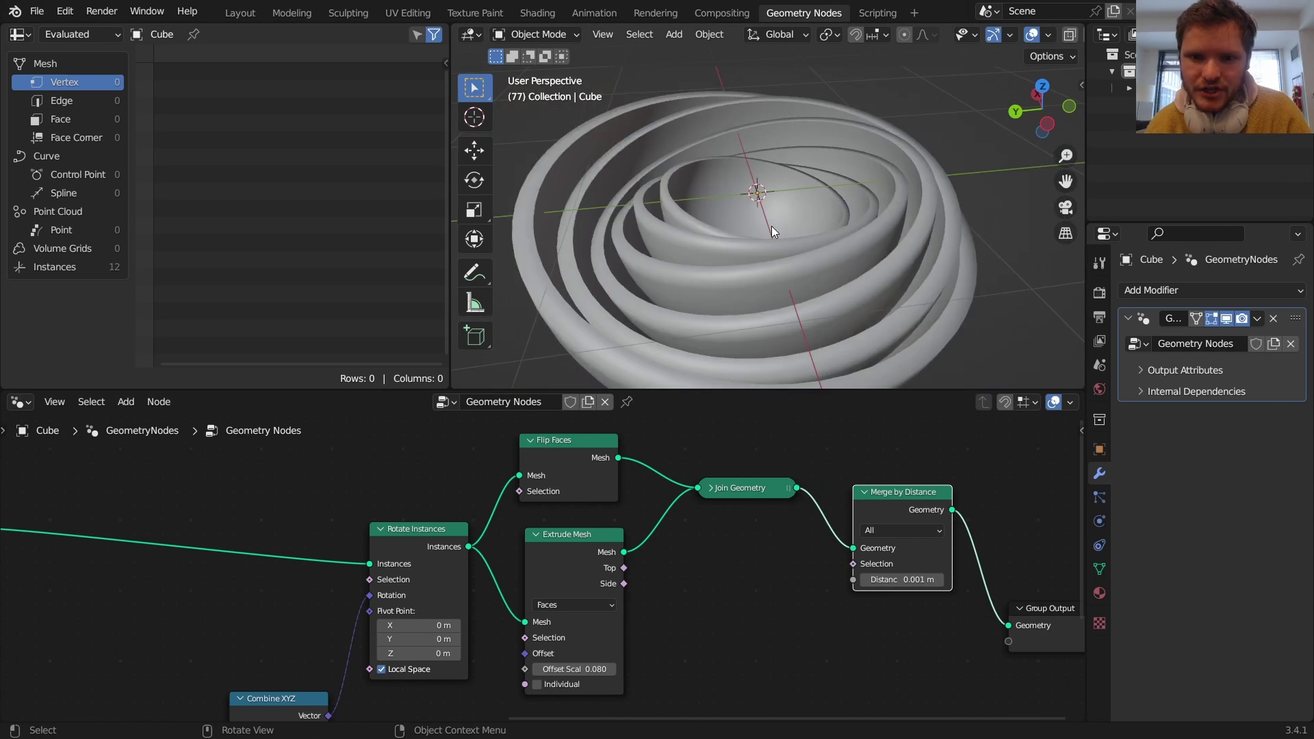
pyautogui.press('space')
pyautogui.scroll(1, 768, 229)
pyautogui.moveTo(768, 229); pyautogui.dragTo(774, 259, button='middle')
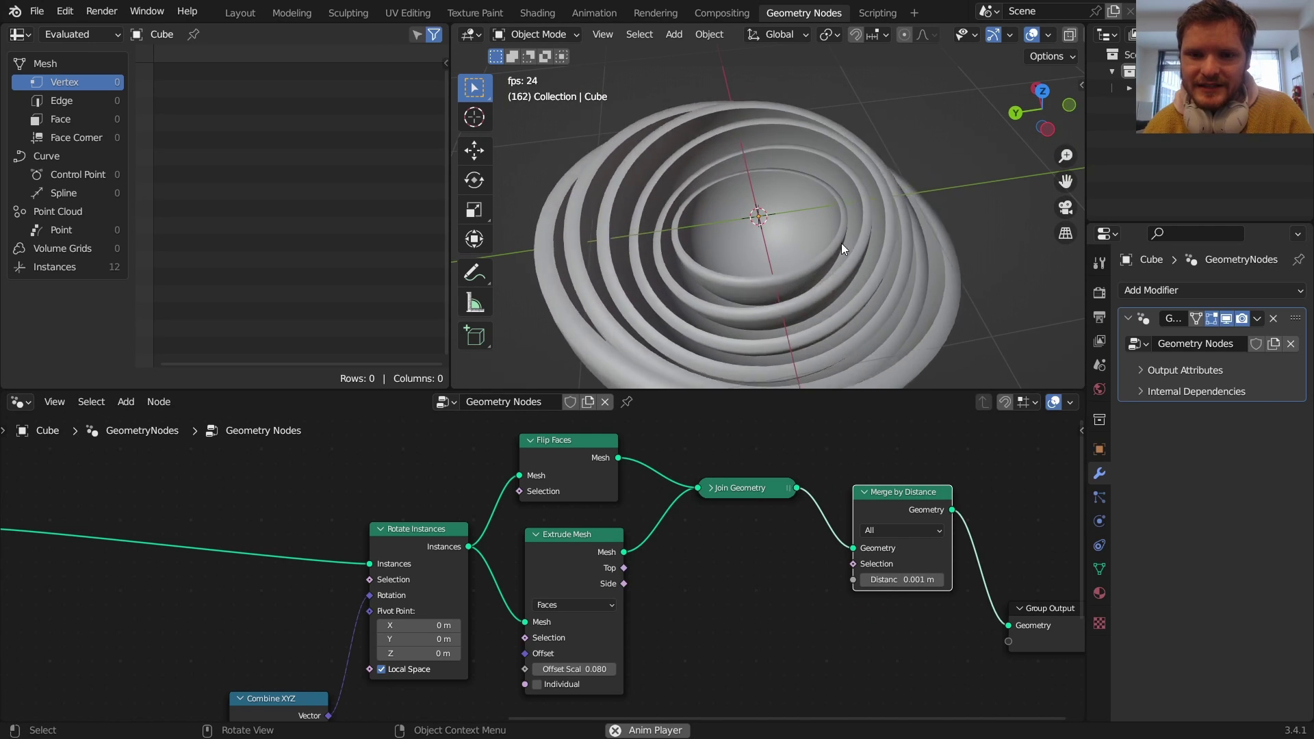
pyautogui.press('space')
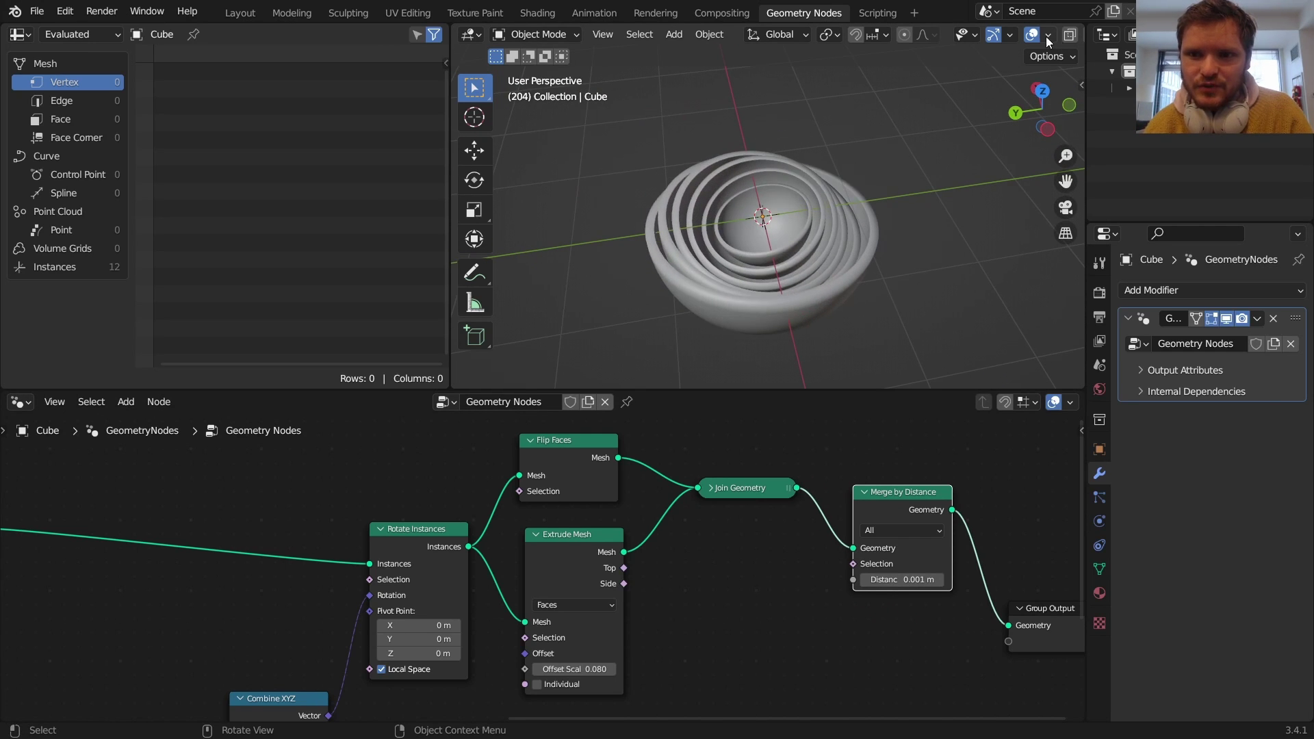
# - Switch the viewport to rendered shading and add a point light raised about 0.41 m on Z above the bowls' centre
pyautogui.scroll(-3, 1045, 36)
pyautogui.click(1054, 36)
pyautogui.hotkey('shift', 'a')
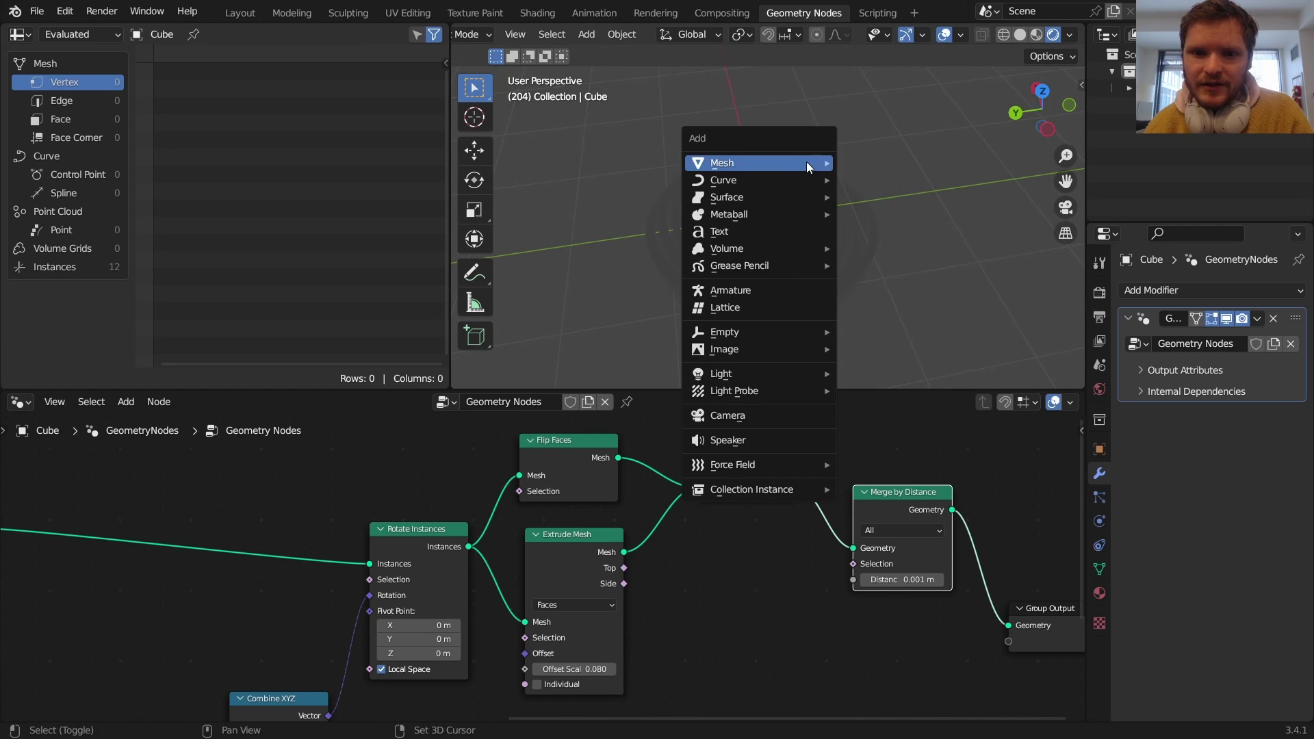
pyautogui.moveTo(736, 376)
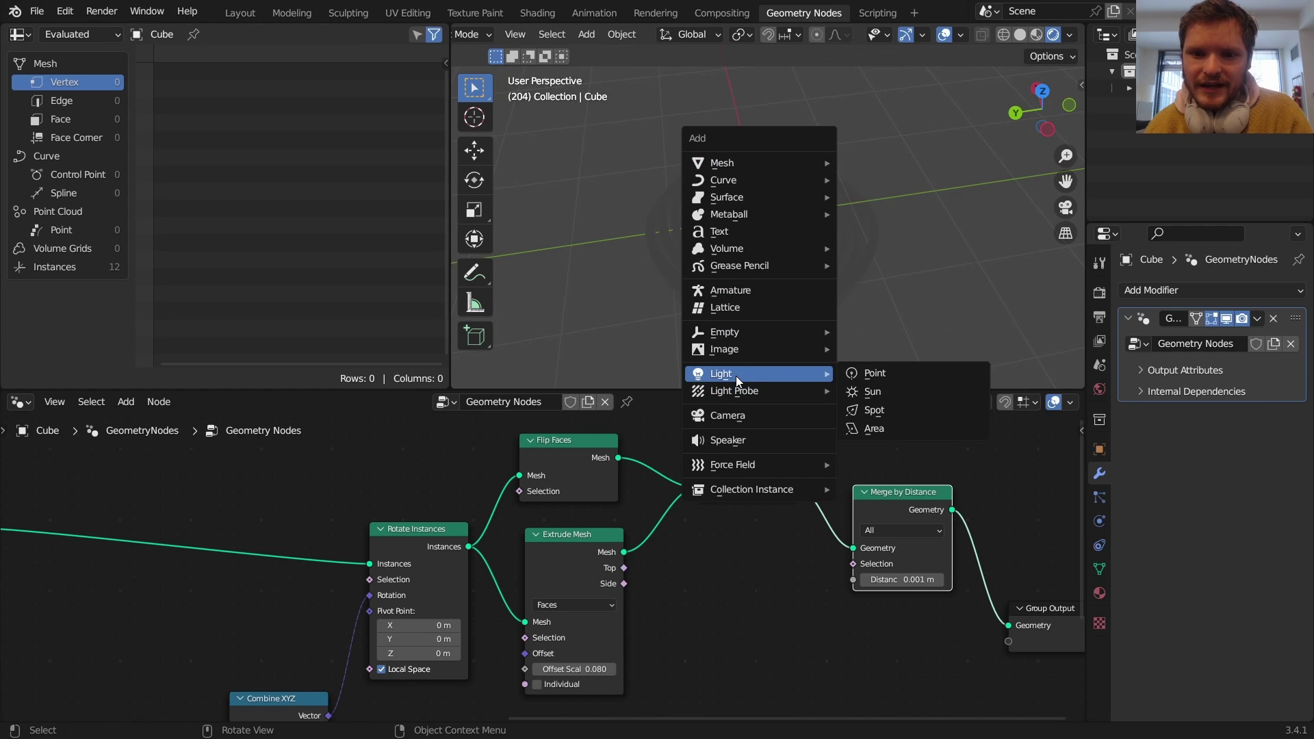
pyautogui.click(856, 371)
pyautogui.press('g')
pyautogui.press('z')
pyautogui.click(838, 274)
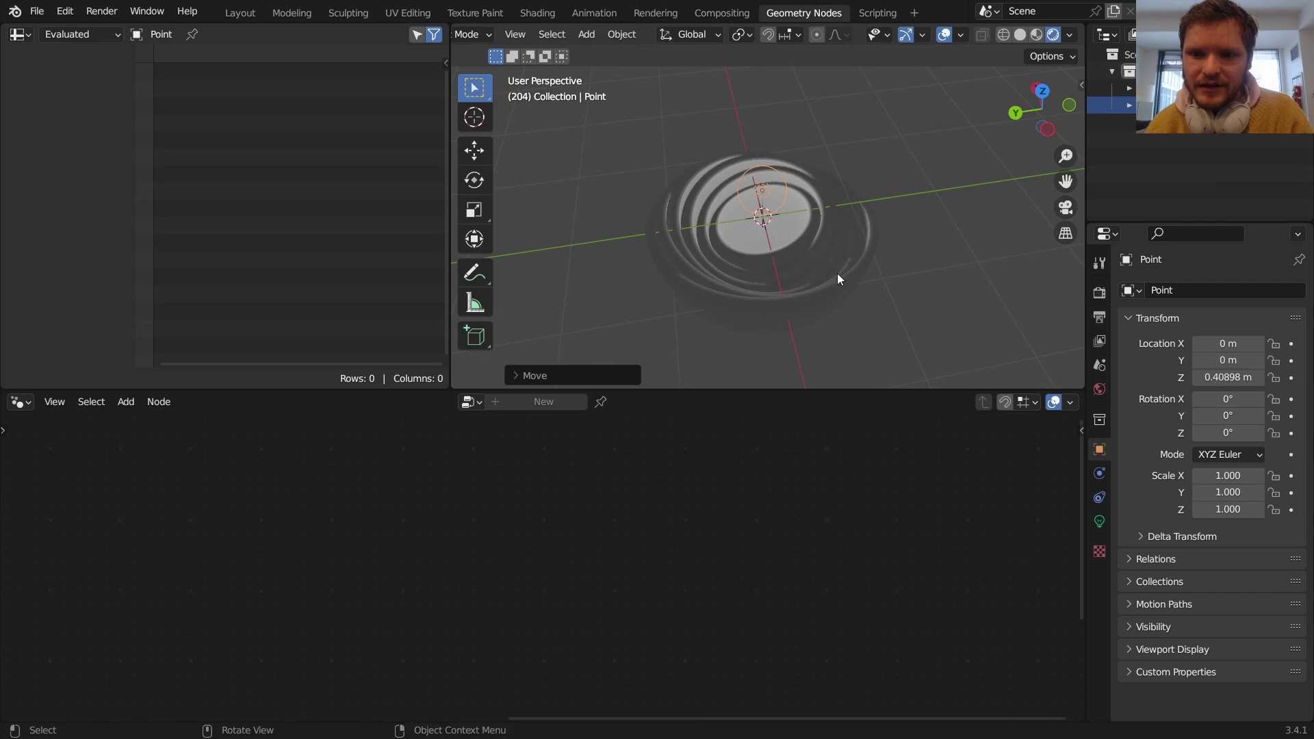
# - Set the render engine to Cycles with GPU Compute as the device
pyautogui.click(1099, 293)
pyautogui.click(1226, 290)
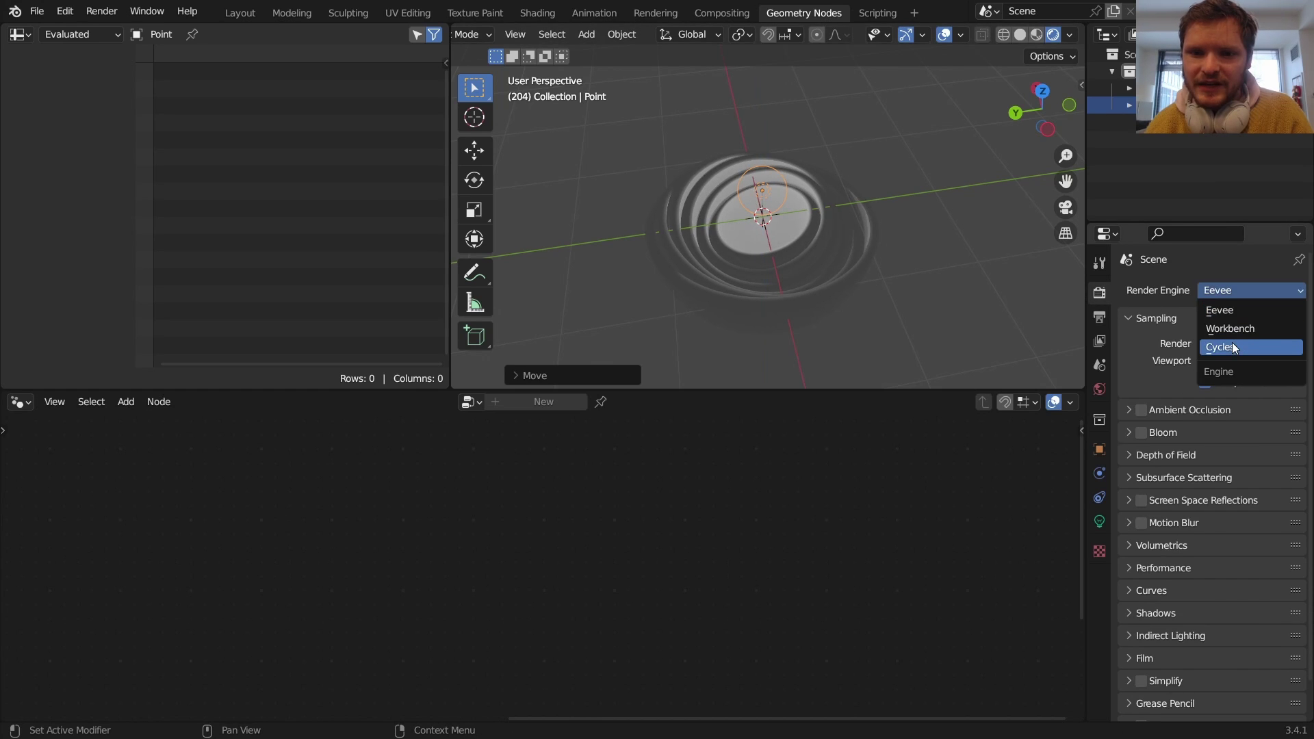
pyautogui.click(1235, 348)
pyautogui.moveTo(807, 243); pyautogui.dragTo(808, 268, button='middle')
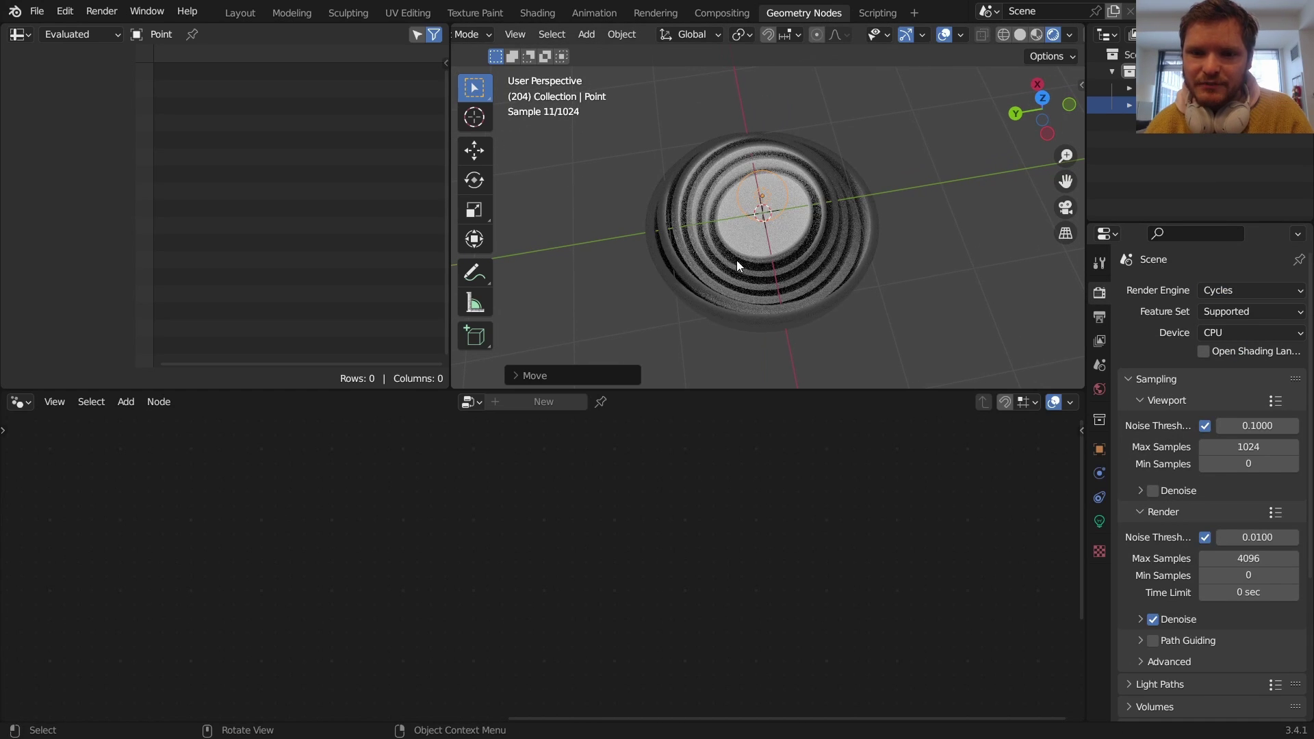
pyautogui.click(1229, 333)
pyautogui.click(1217, 378)
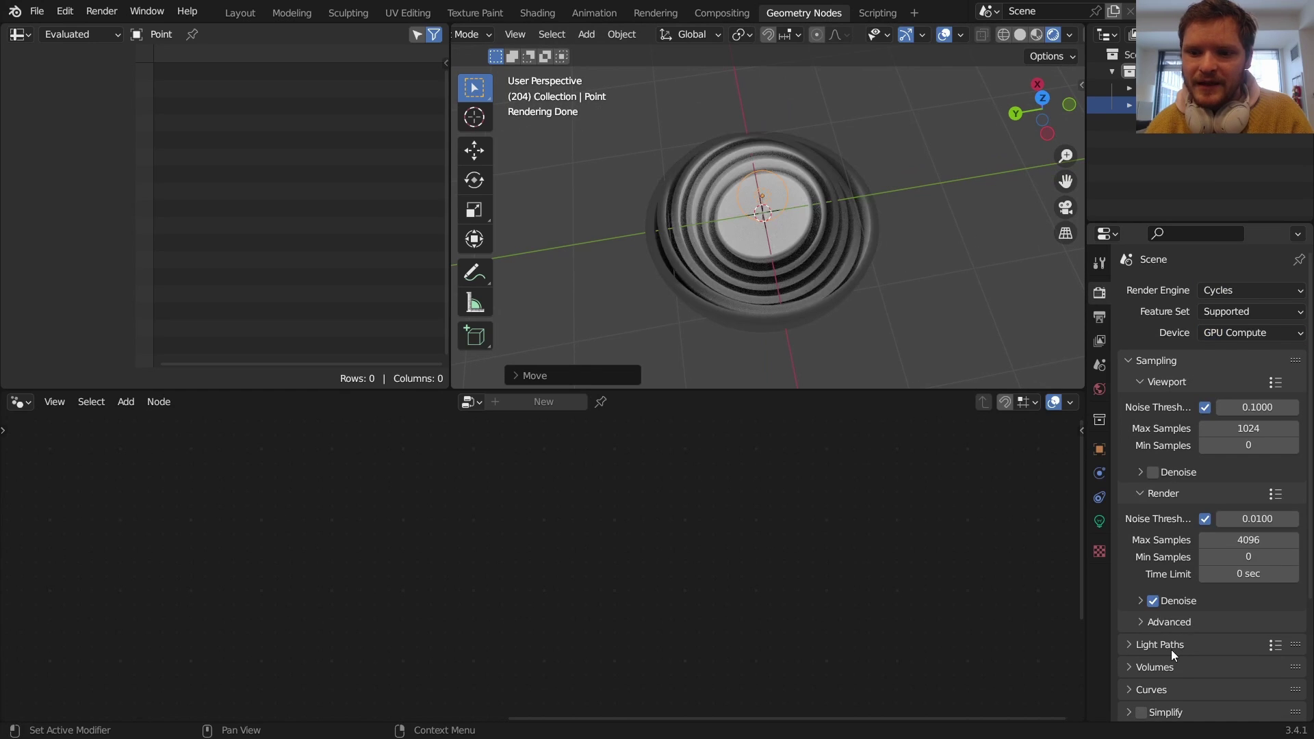
# - Set the color management look to Very High Contrast
pyautogui.scroll(-3, 1172, 650)
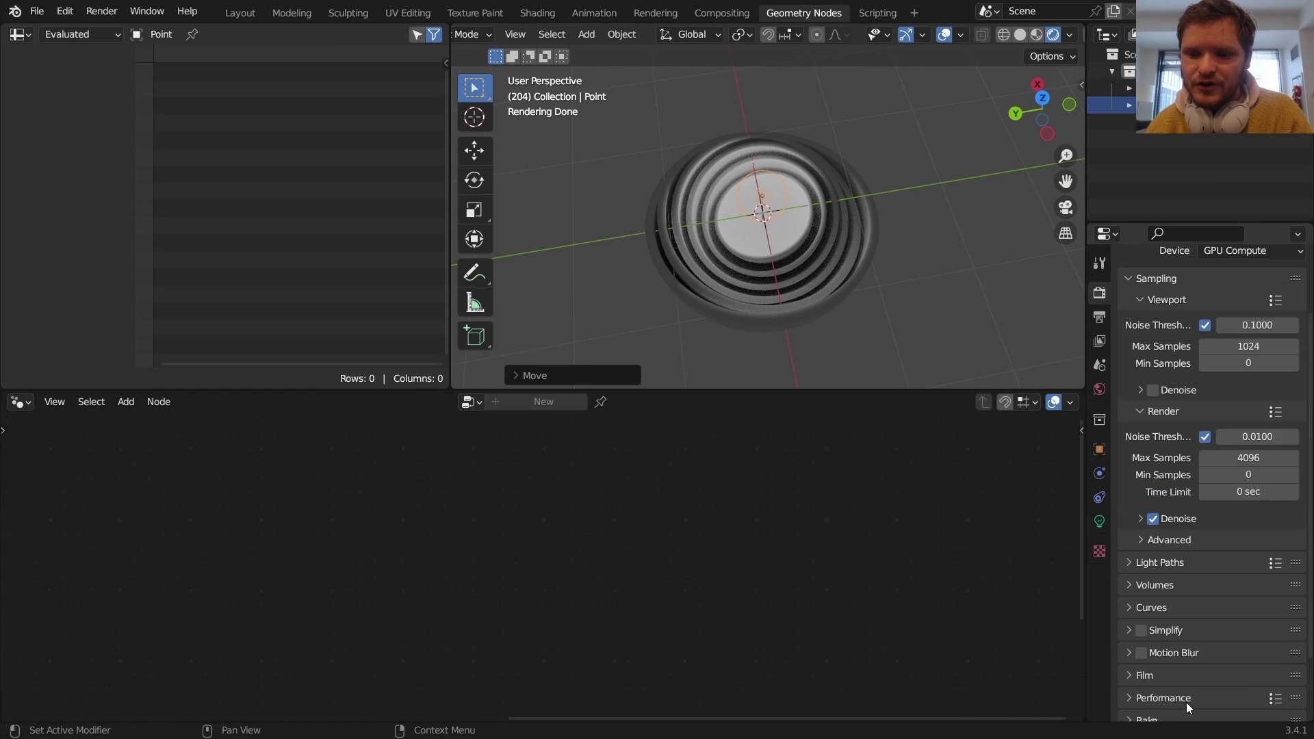
pyautogui.scroll(-5, 1186, 703)
pyautogui.click(1189, 656)
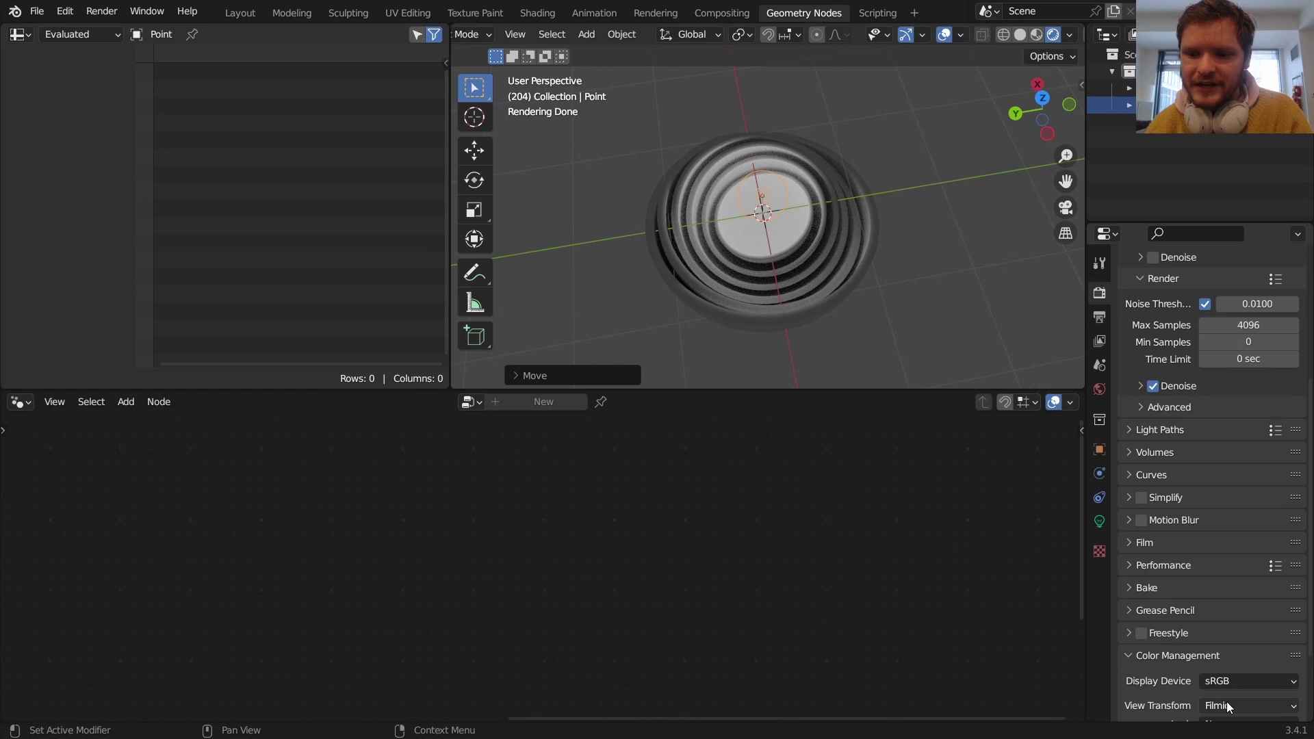
pyautogui.scroll(-4, 1226, 705)
pyautogui.click(1226, 624)
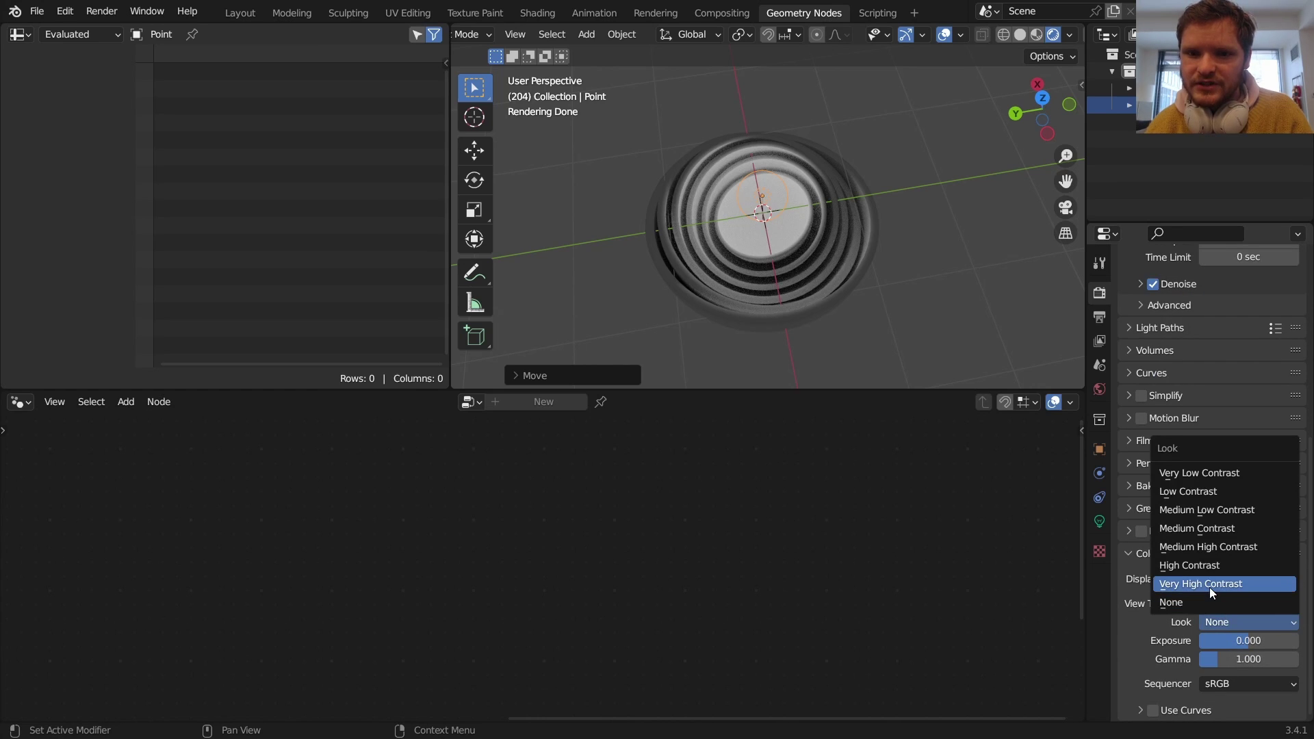
pyautogui.click(1209, 588)
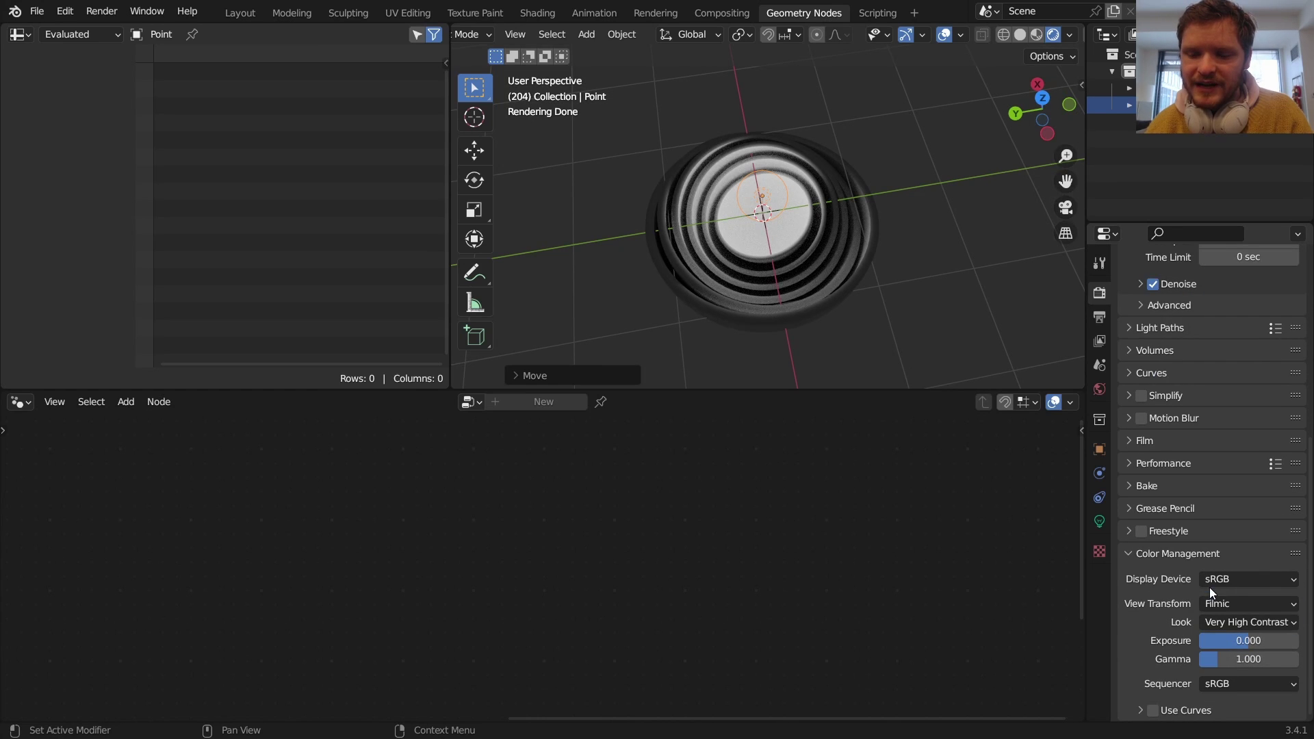
# - Enable color management curves and shape an S-curve with points at about (0.273, 0.160) and (0.765, 0.840)
pyautogui.click(1139, 710)
pyautogui.scroll(-6, 1140, 609)
pyautogui.scroll(-1, 1176, 683)
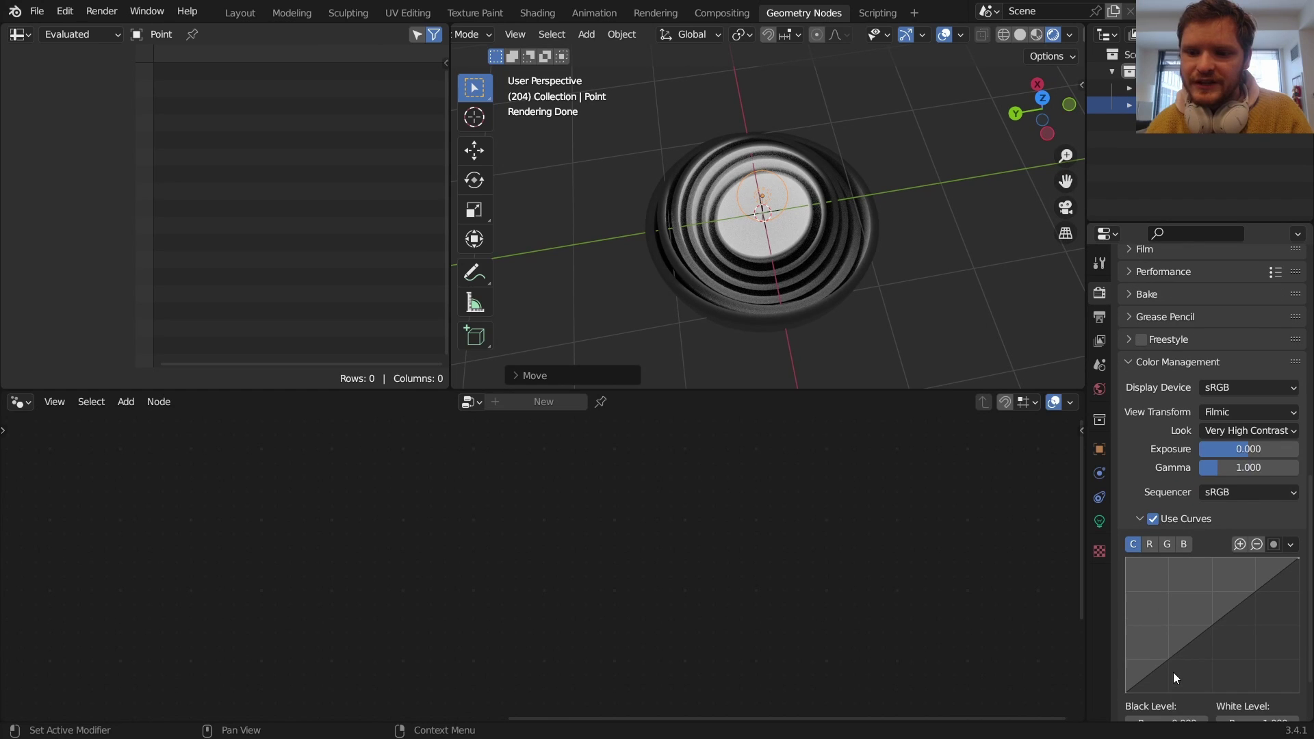
pyautogui.moveTo(1172, 660); pyautogui.dragTo(1172, 672)
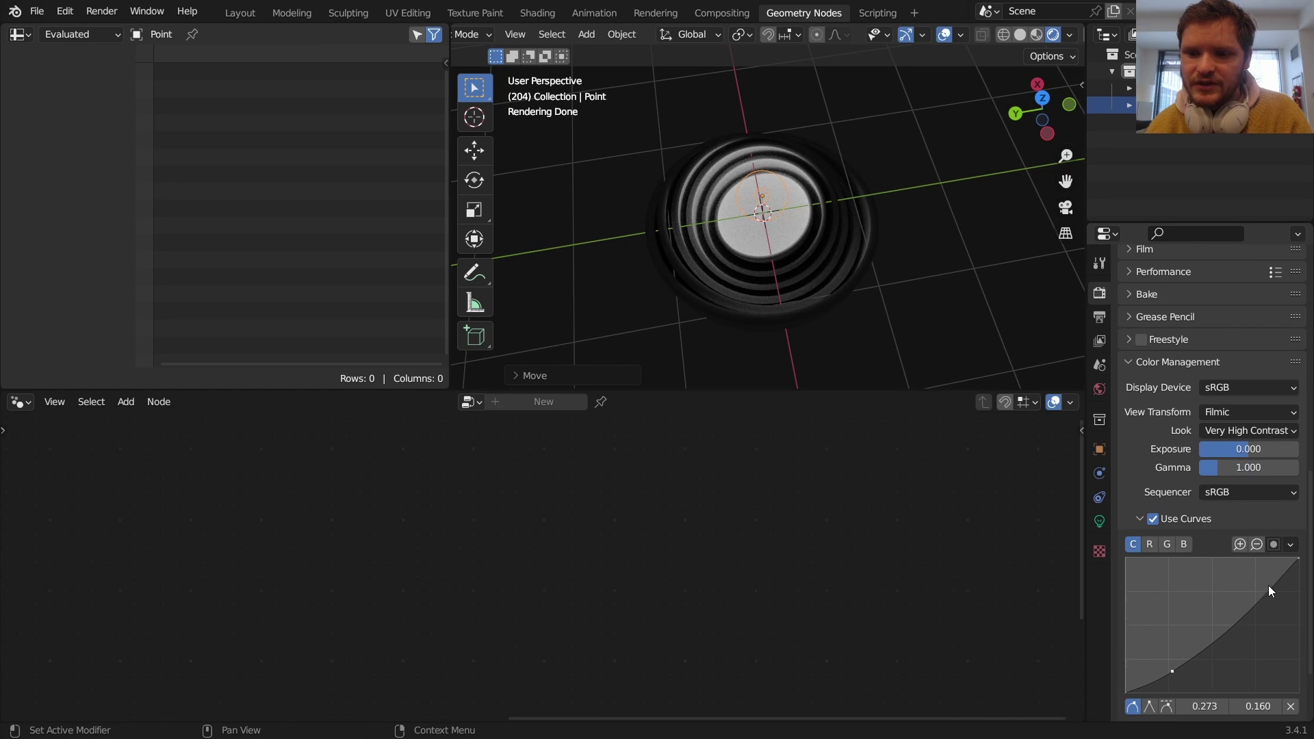
pyautogui.moveTo(1268, 586); pyautogui.dragTo(1259, 578)
# - Hide the viewport overlays, and select the bowls object while the animation plays
pyautogui.moveTo(795, 274); pyautogui.dragTo(894, 172, button='middle')
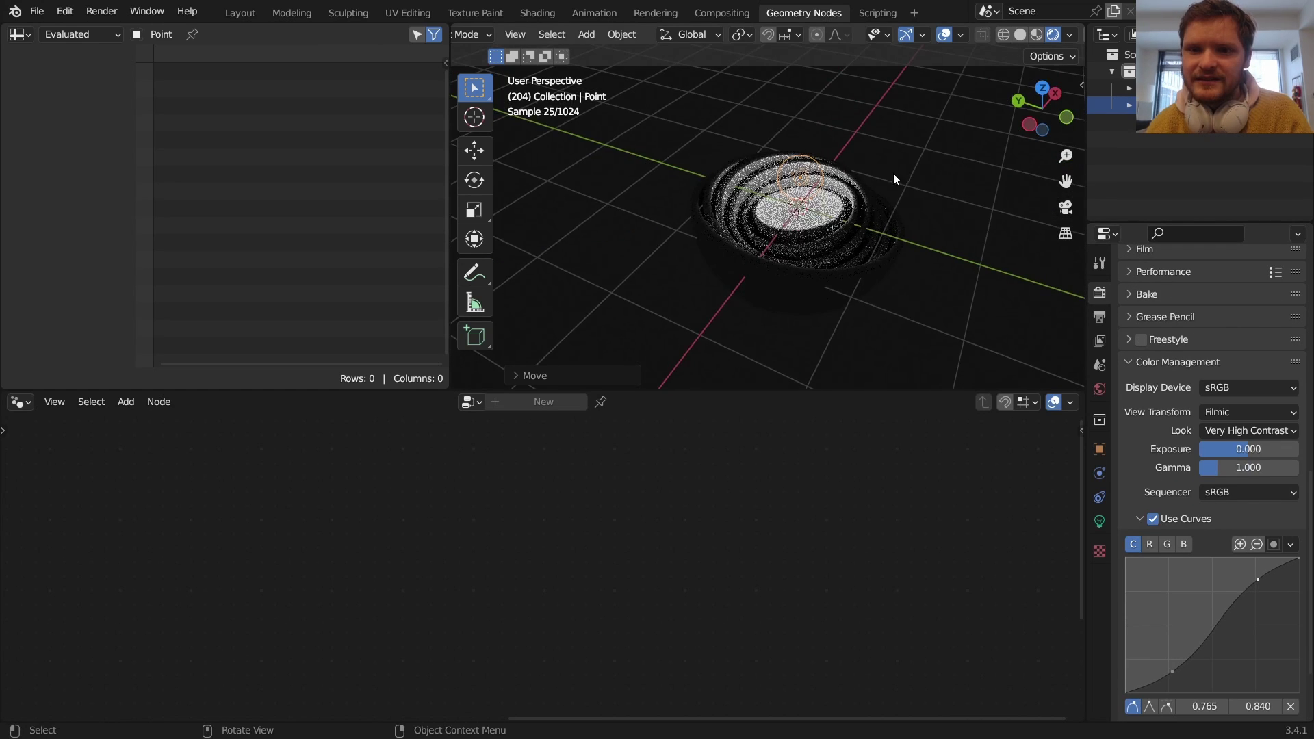
pyautogui.hotkey('shift', 'alt', 'z')
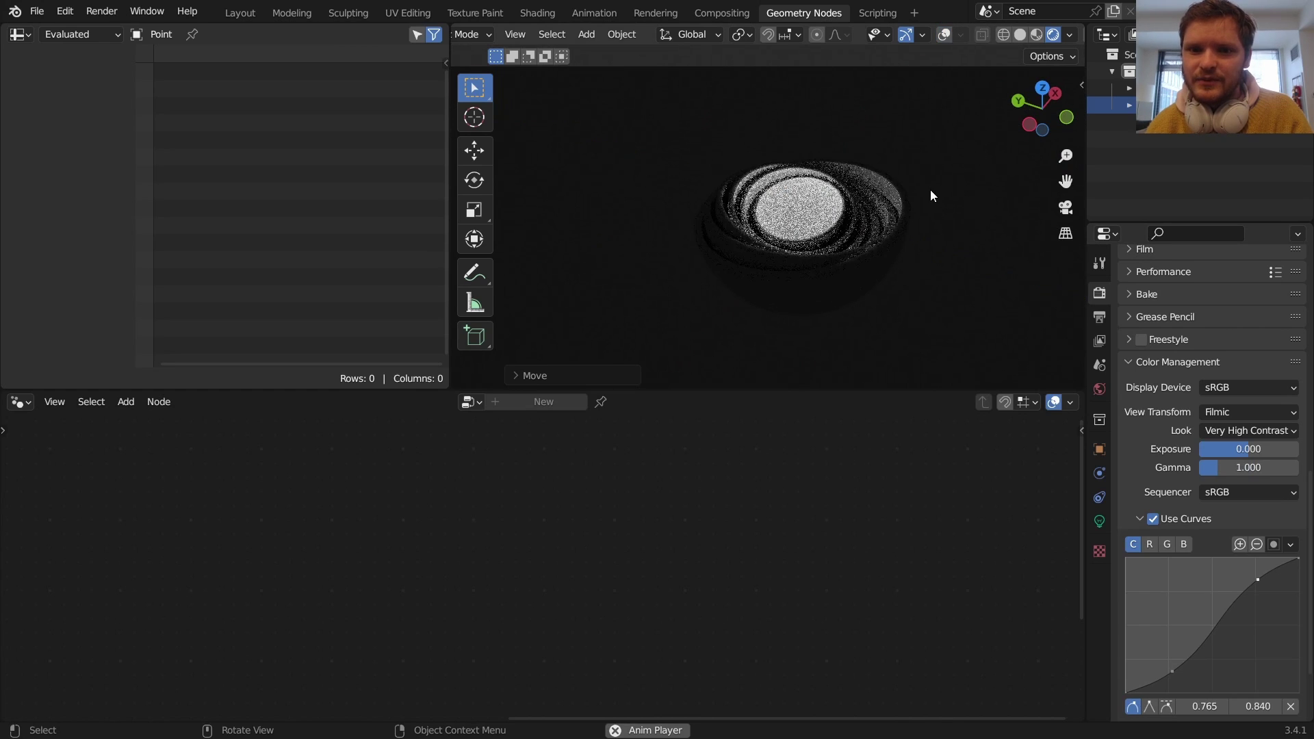
pyautogui.click(807, 269)
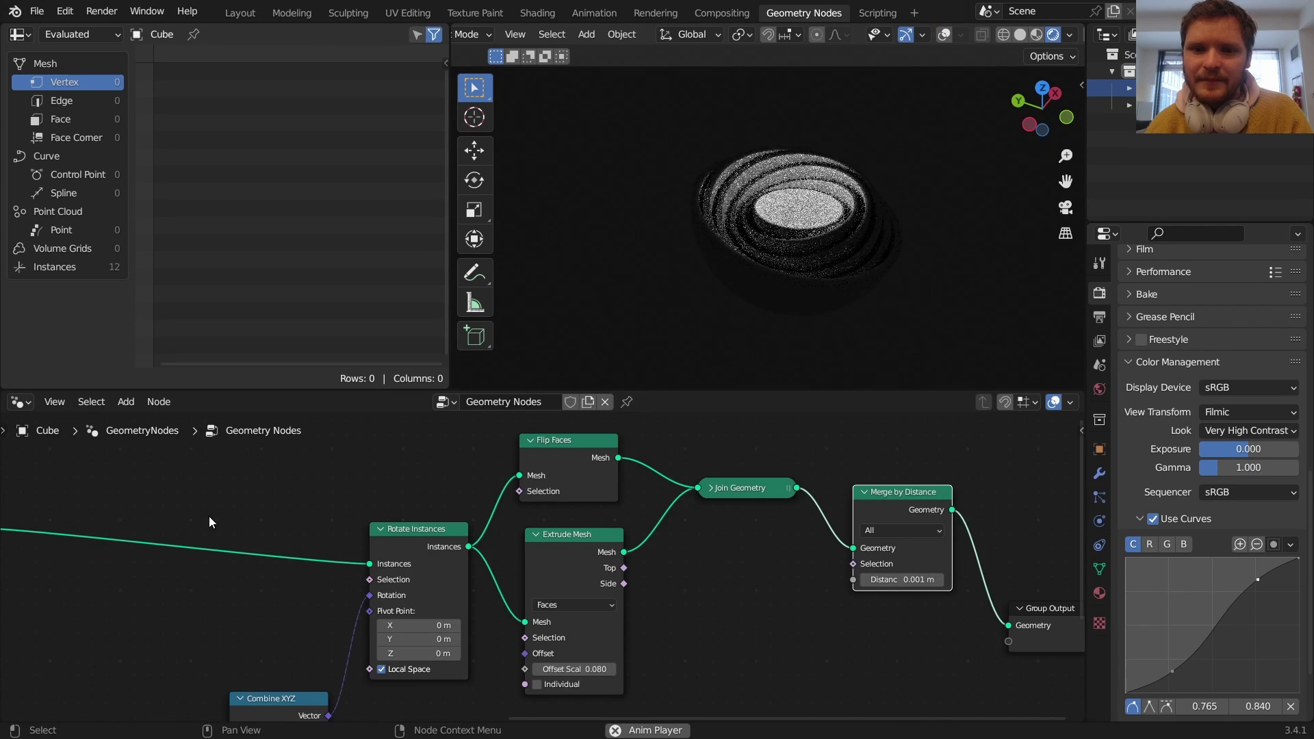
# - Raise the Points node's count to 11 to add more nested bowls
pyautogui.moveTo(208, 516); pyautogui.dragTo(512, 569, button='middle')
pyautogui.click(519, 556)
pyautogui.click(518, 556)
pyautogui.click(519, 556)
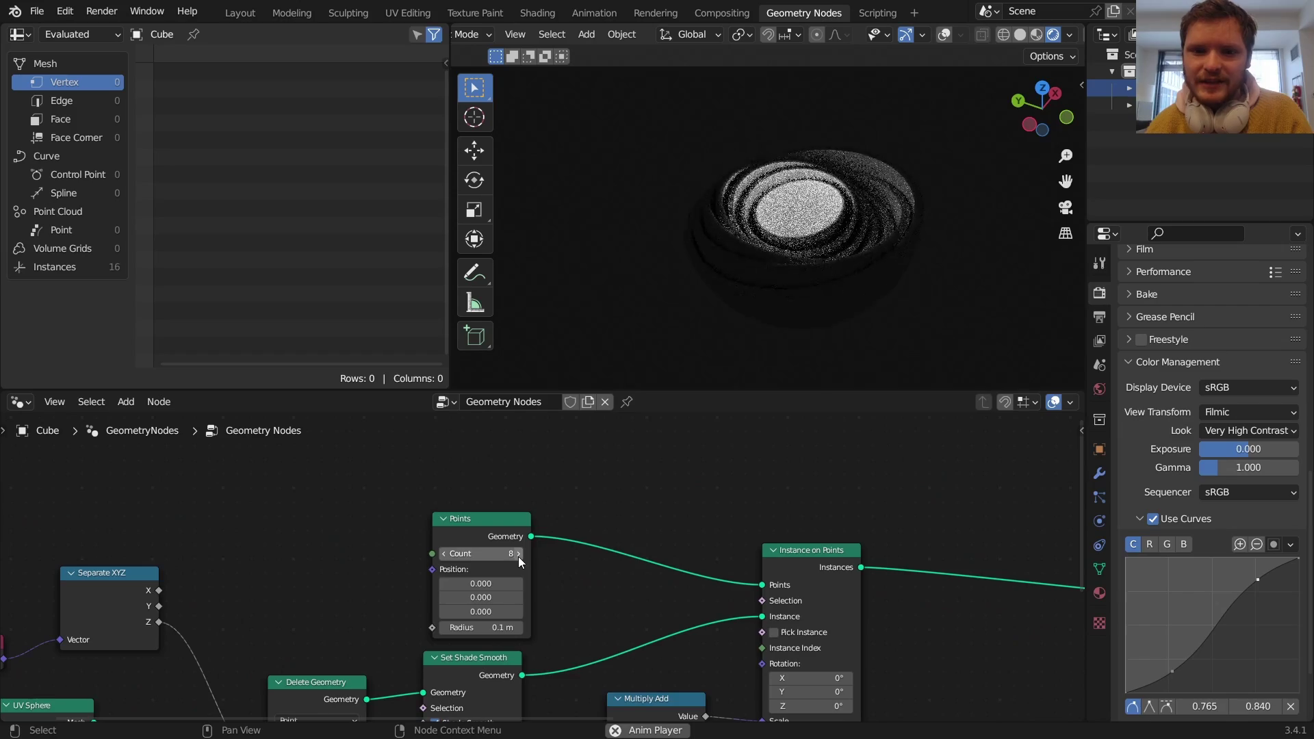
pyautogui.click(519, 556)
pyautogui.click(519, 556)
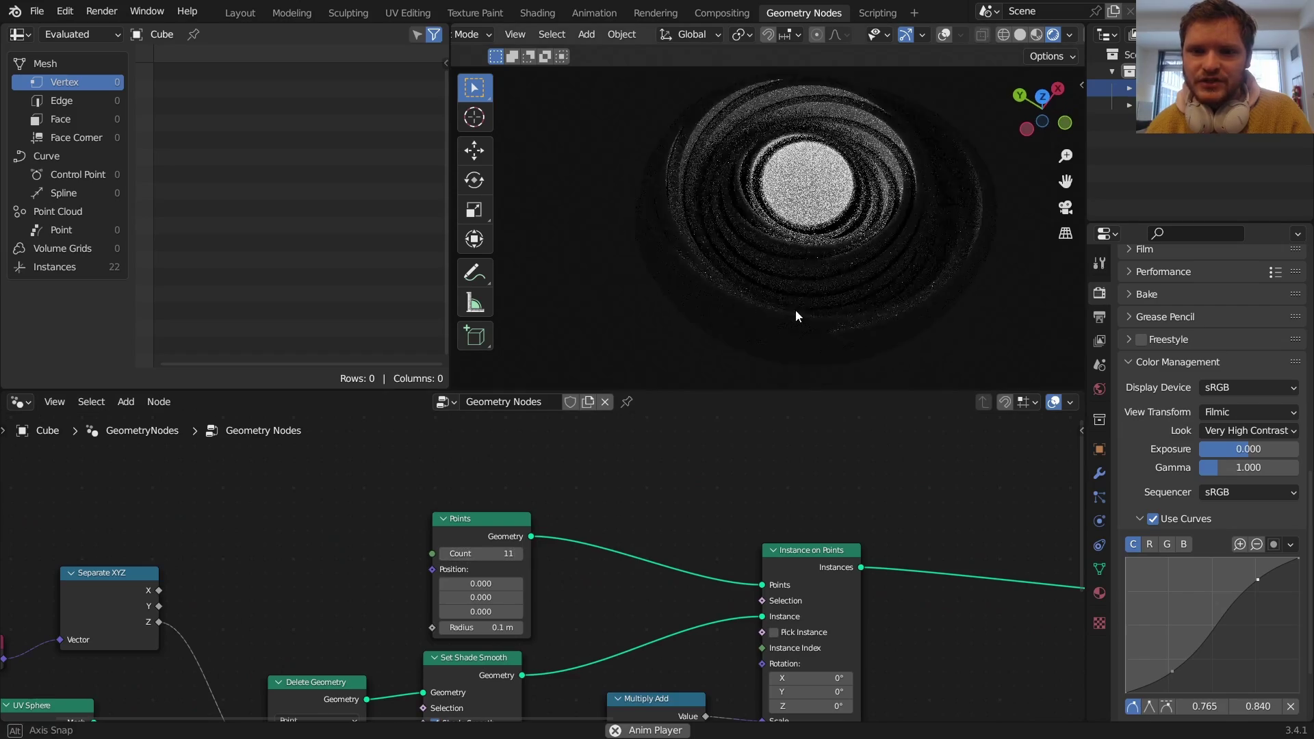
# - Examine the rotating bowls from directly above alongside the complete node tree
pyautogui.moveTo(795, 309); pyautogui.dragTo(807, 234, button='middle')
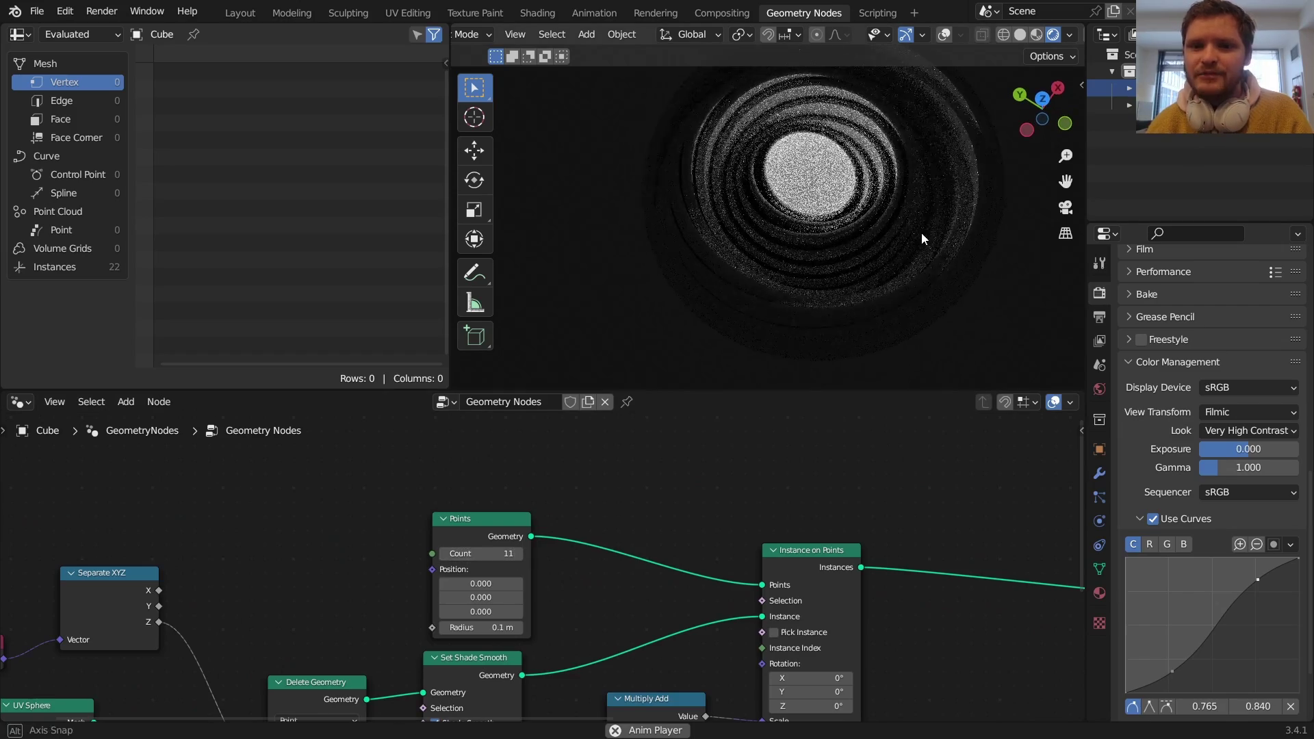
pyautogui.click(1042, 100)
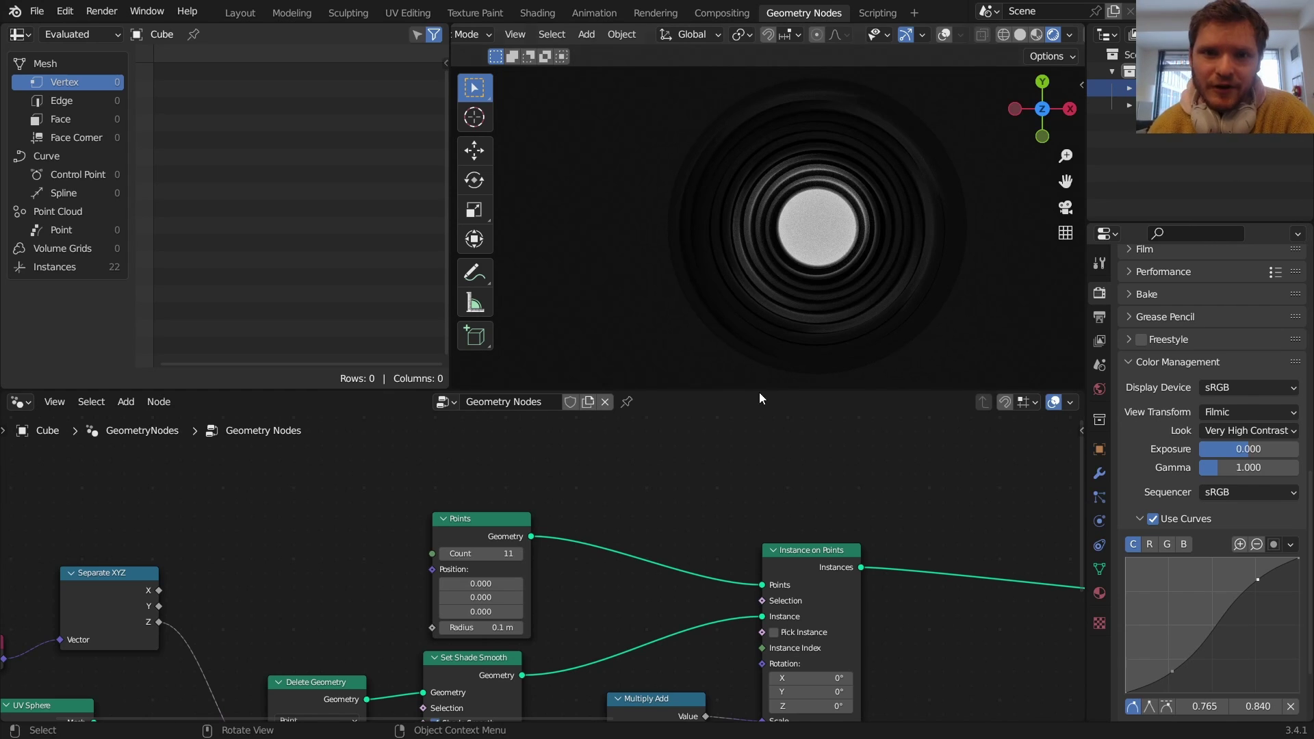
pyautogui.scroll(-5, 756, 507)
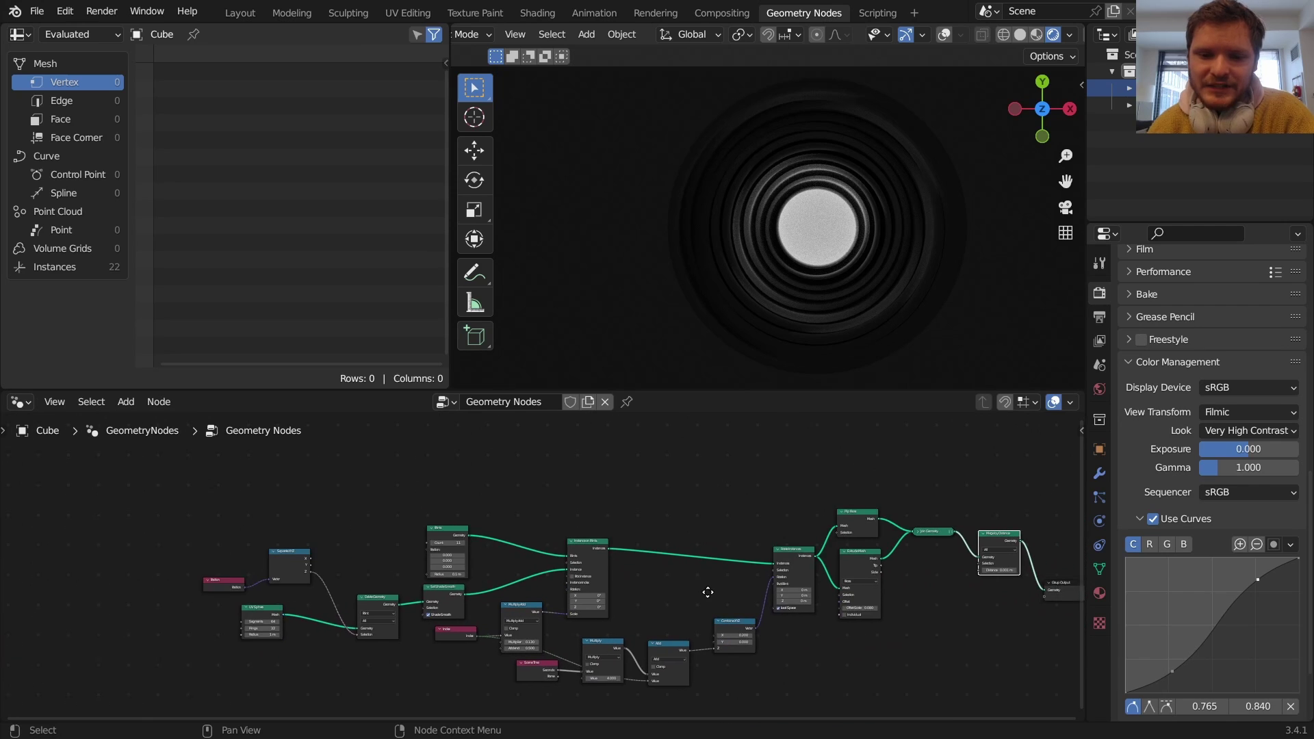
pyautogui.moveTo(708, 592); pyautogui.dragTo(662, 598, button='middle')
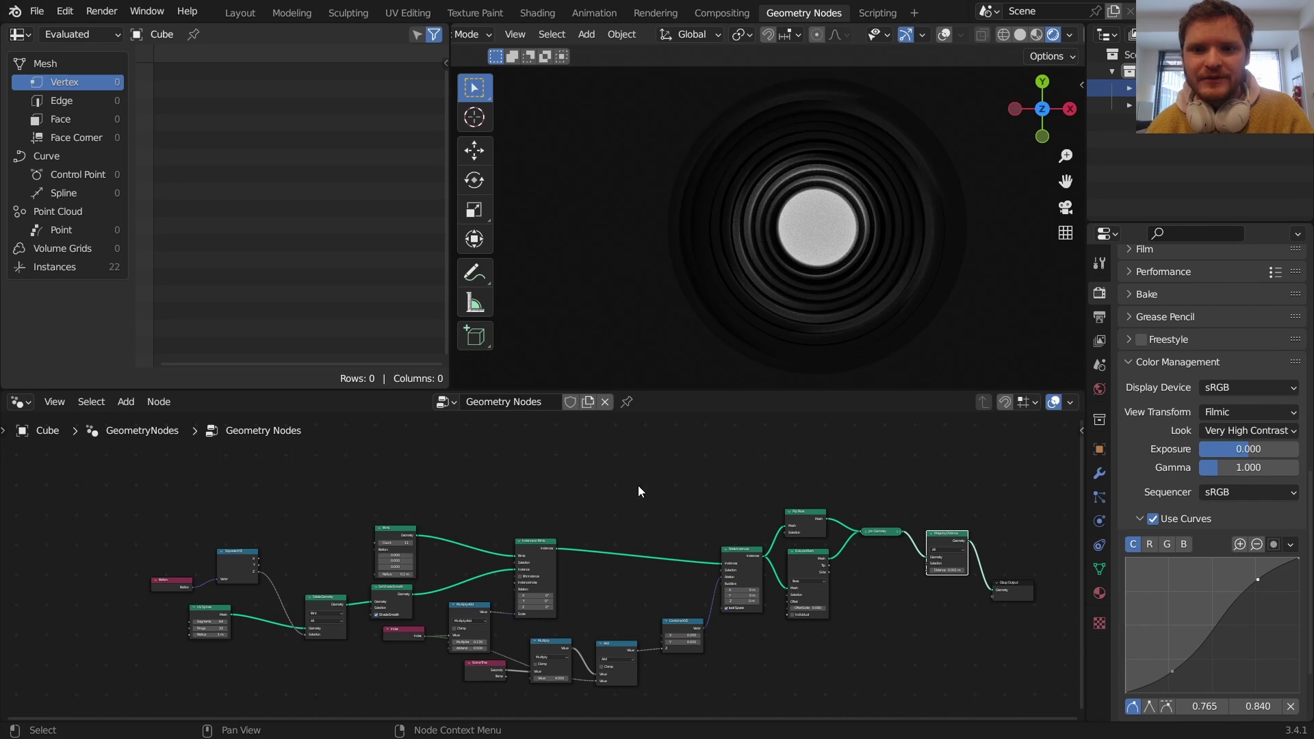
pyautogui.press('space')
pyautogui.press('space')
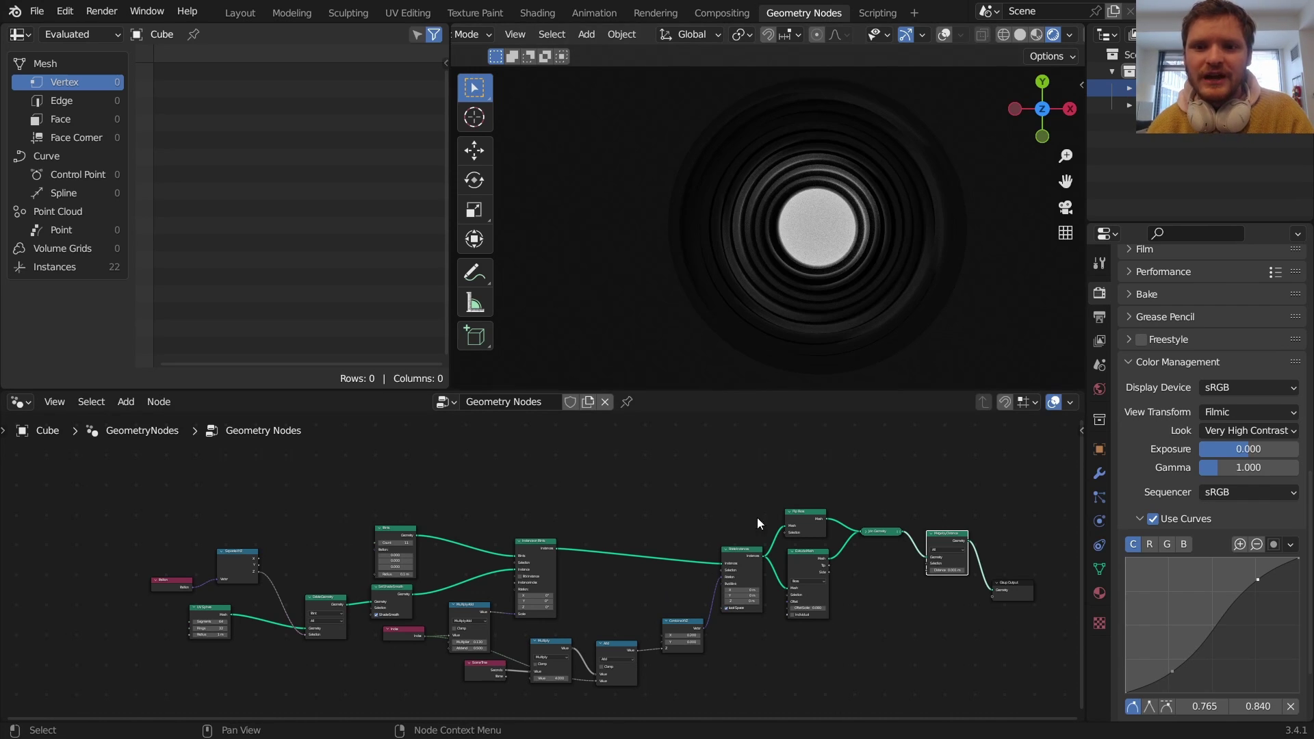